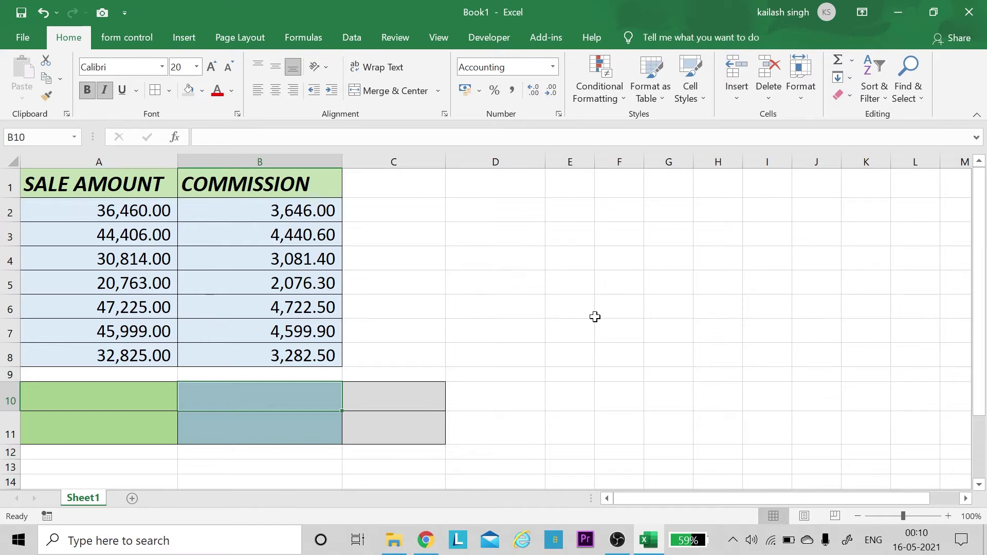
{"action": "type", "text": "="}
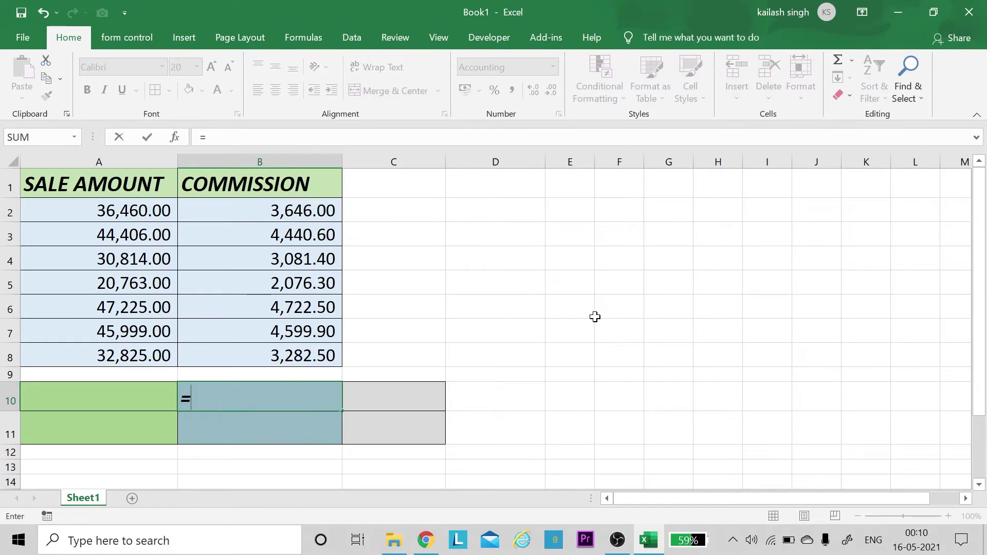
{"action": "type", "text": "sum("}
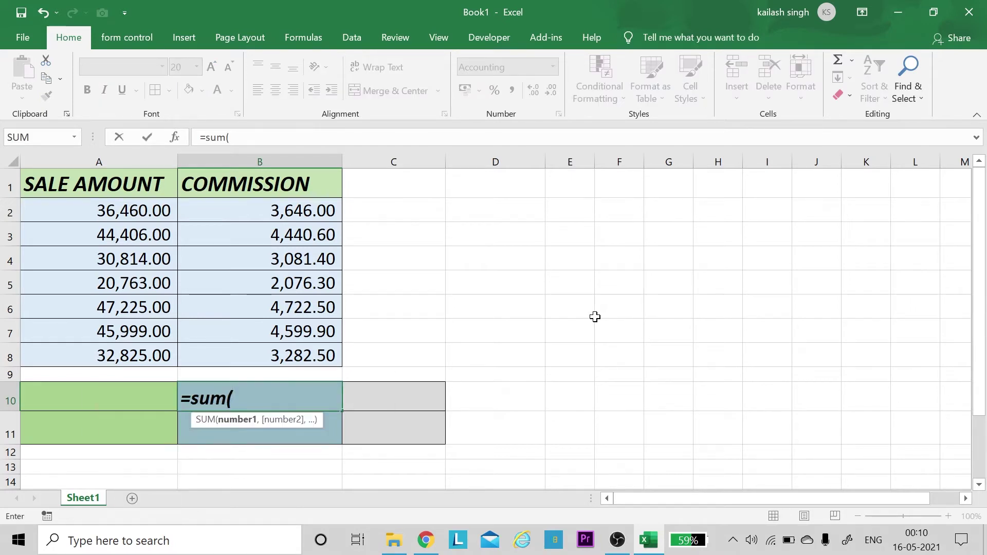
{"action": "key", "text": "BackSpace"}
{"action": "type", "text": "if("}
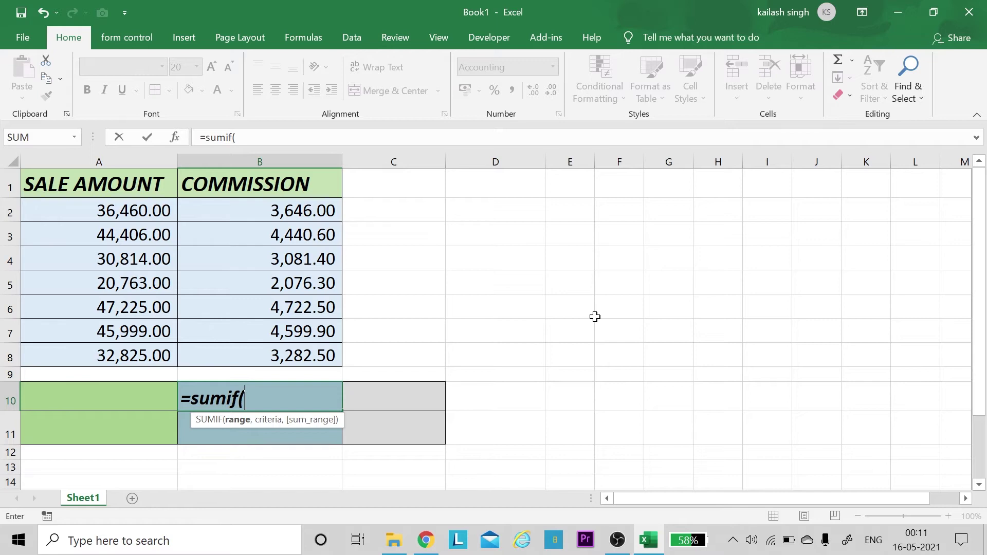
{"action": "key", "text": "BackSpace"}
{"action": "key", "text": "BackSpace"}
{"action": "key", "text": "BackSpace"}
{"action": "key", "text": "BackSpace"}
{"action": "key", "text": "BackSpace"}
{"action": "key", "text": "BackSpace"}
{"action": "key", "text": "BackSpace"}
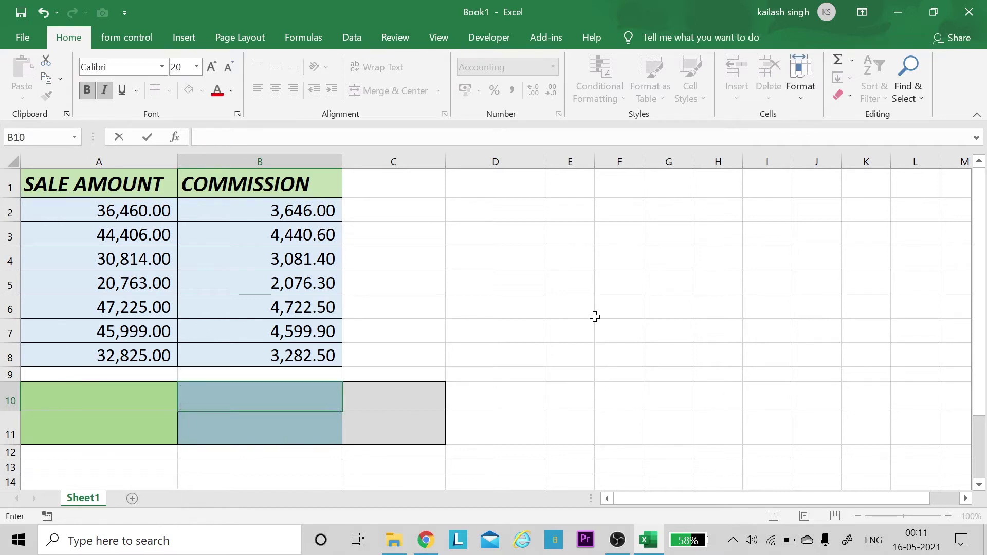
Step: Label cell A10 "sale amount"
{"action": "left_click", "coordinate": [146, 394]}
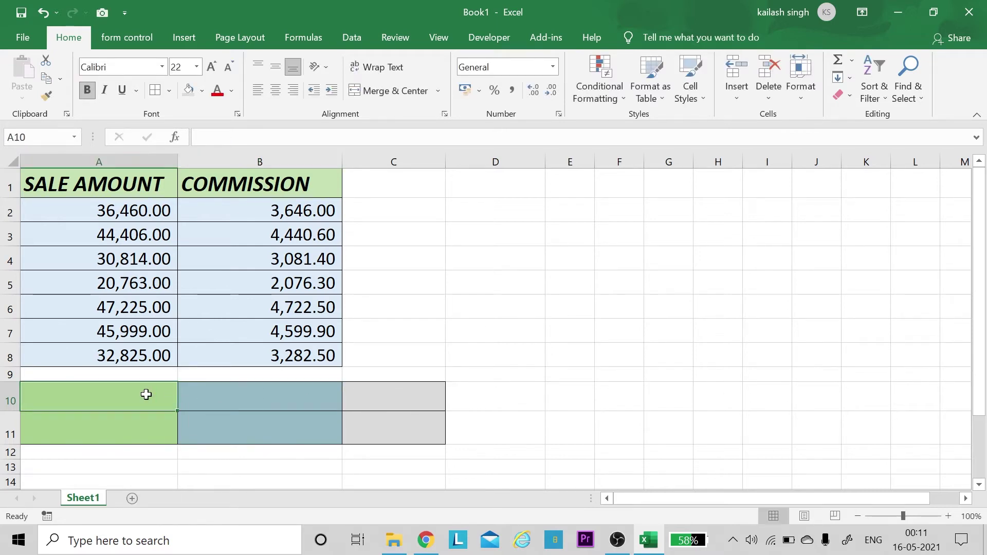
{"action": "type", "text": "sale a"}
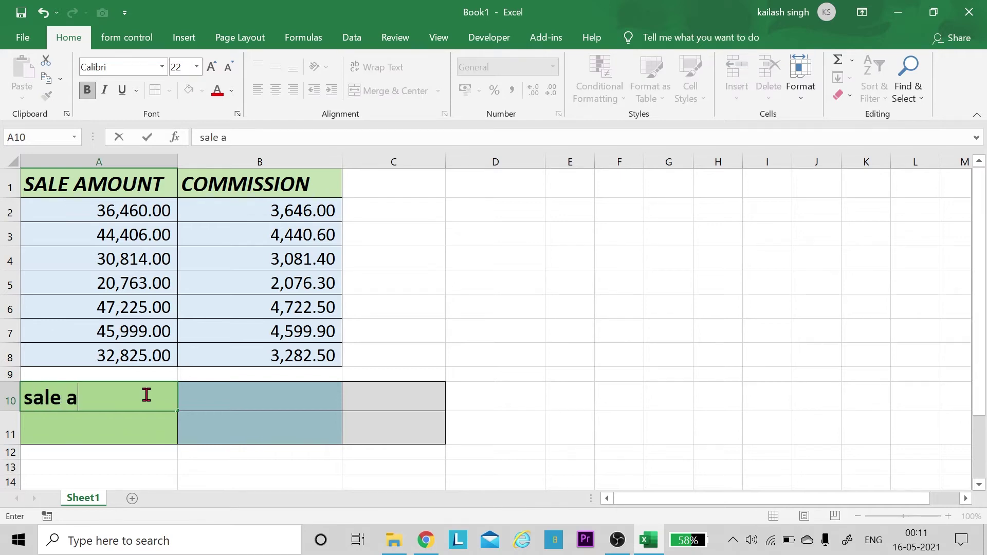
{"action": "type", "text": "mount"}
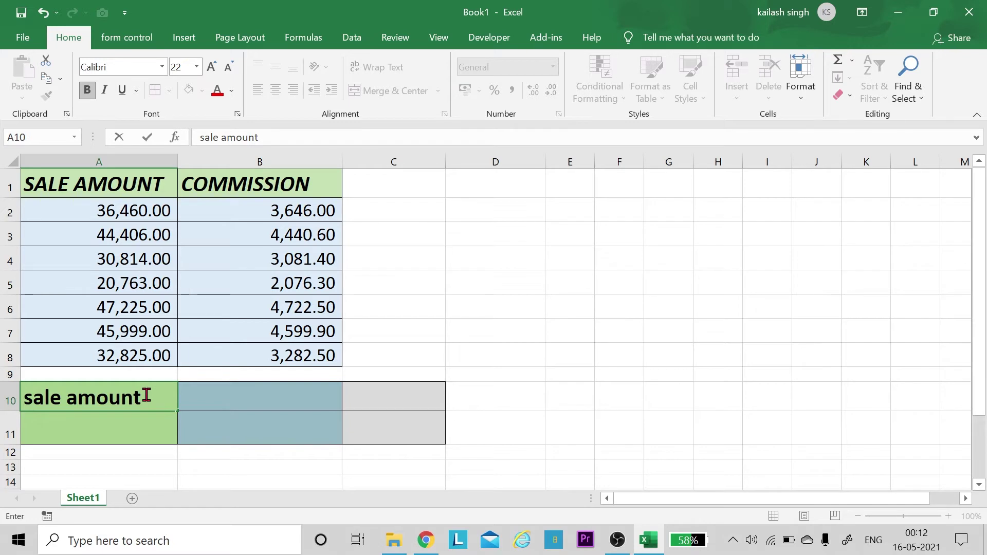
Step: In B10, total the sale amounts above 40000 with the formula =SUMIF(A2:A8,">40000")
{"action": "left_click", "coordinate": [239, 402]}
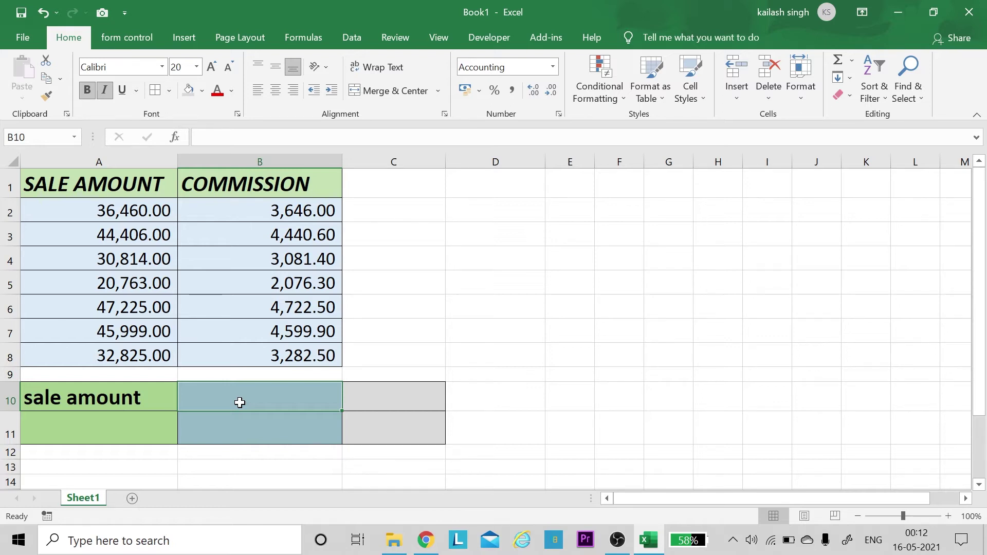
{"action": "type", "text": "="}
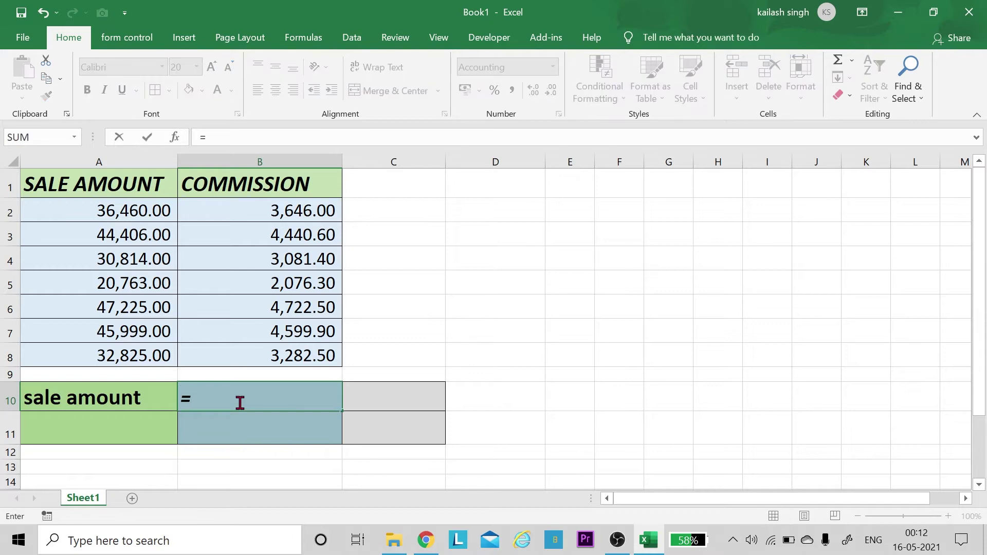
{"action": "type", "text": "sumif"}
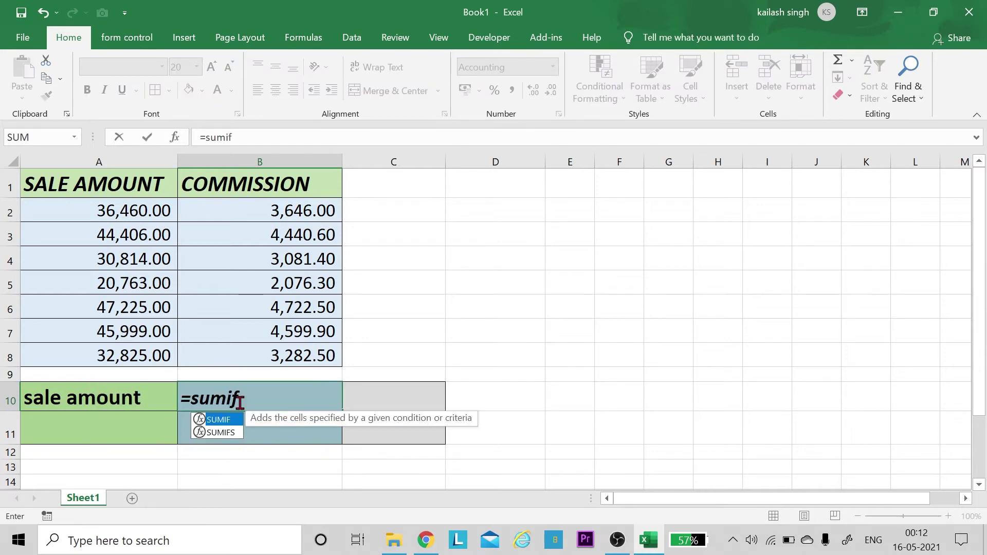
{"action": "key", "text": "Tab"}
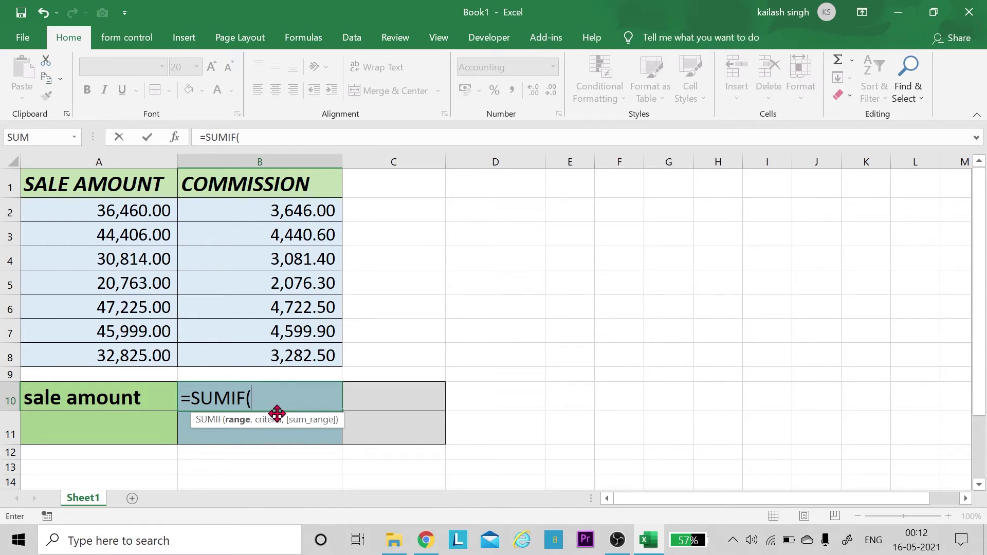
{"action": "left_click_drag", "start_coordinate": [139, 210], "coordinate": [128, 355]}
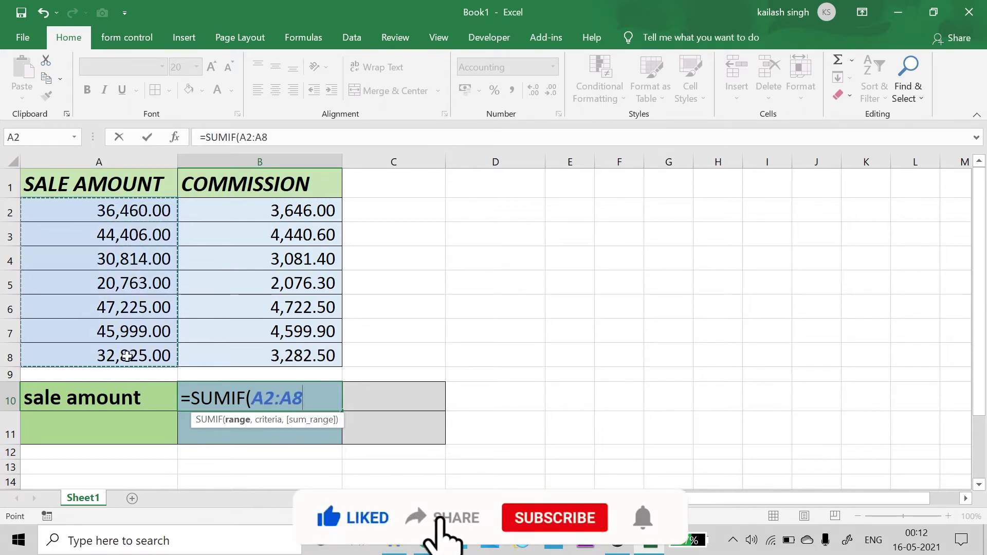
{"action": "type", "text": ","}
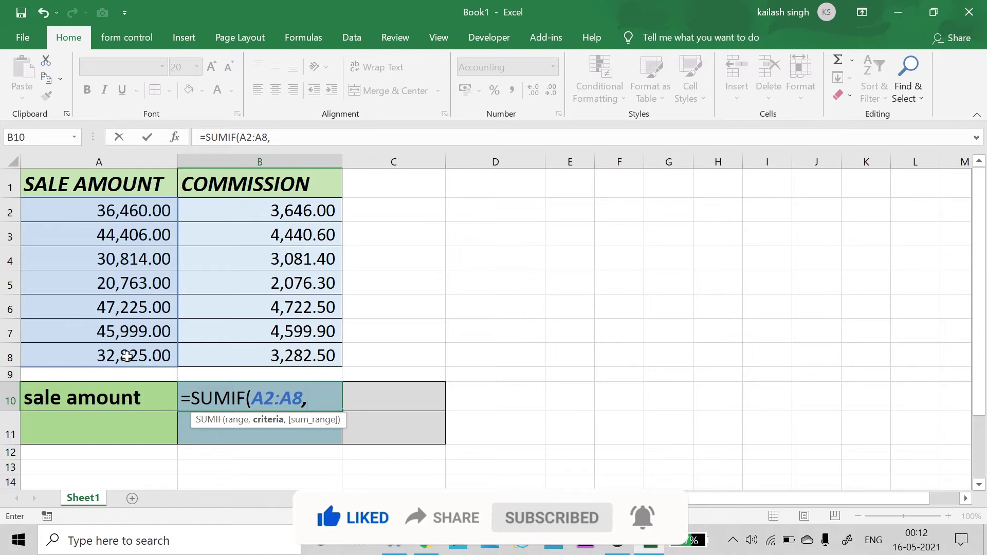
{"action": "type", "text": "\""}
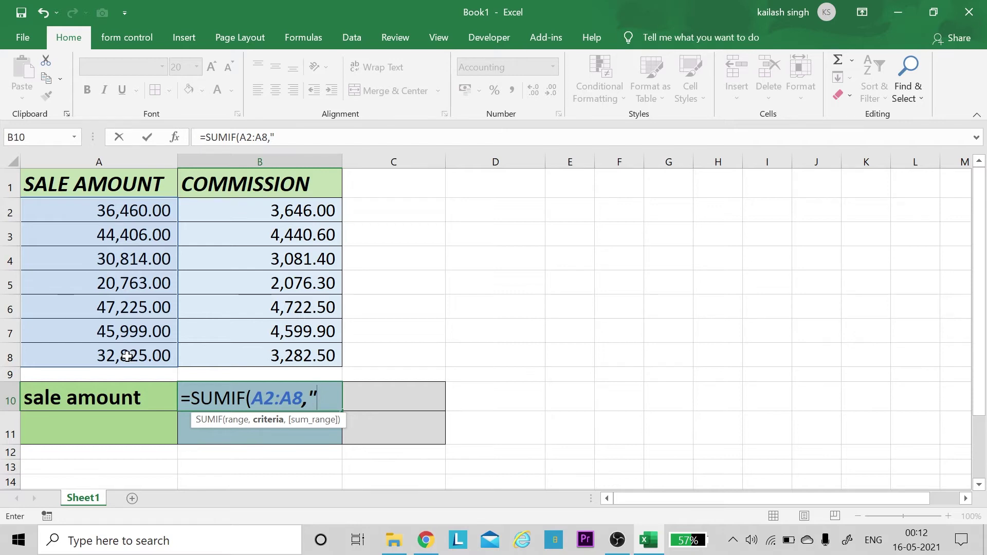
{"action": "type", "text": ">40000\""}
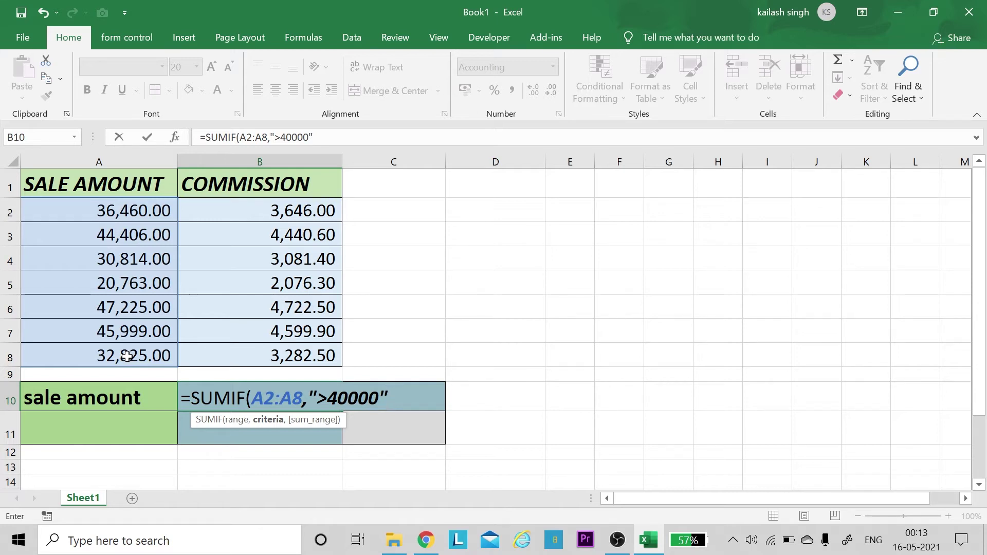
{"action": "type", "text": ")"}
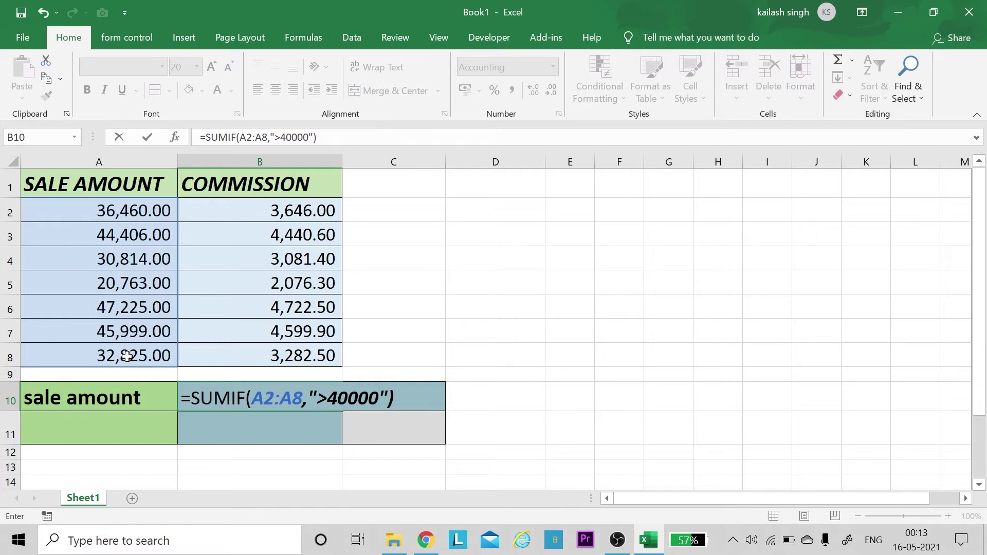
{"action": "key", "text": "Return"}
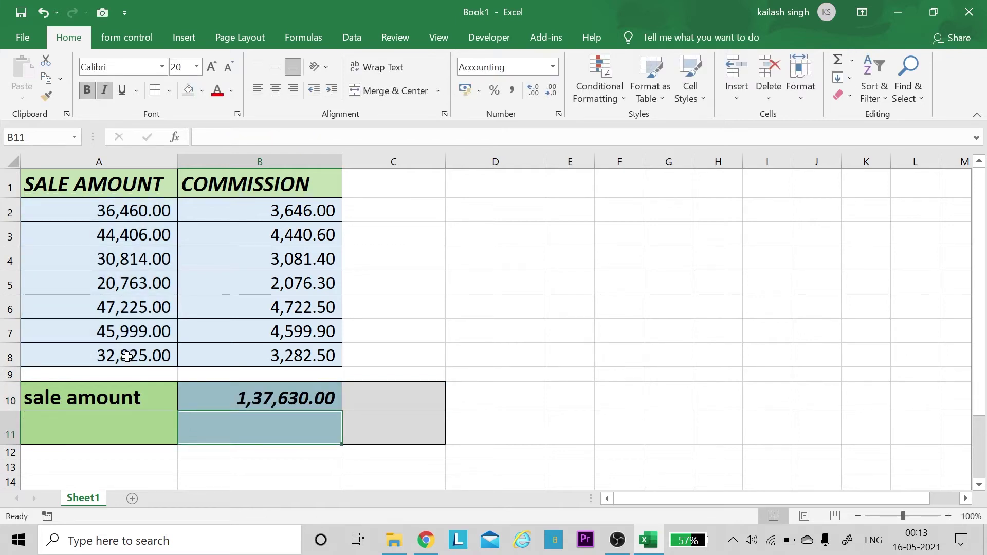
Step: Label cell A11 "commission"
{"action": "left_click", "coordinate": [95, 430]}
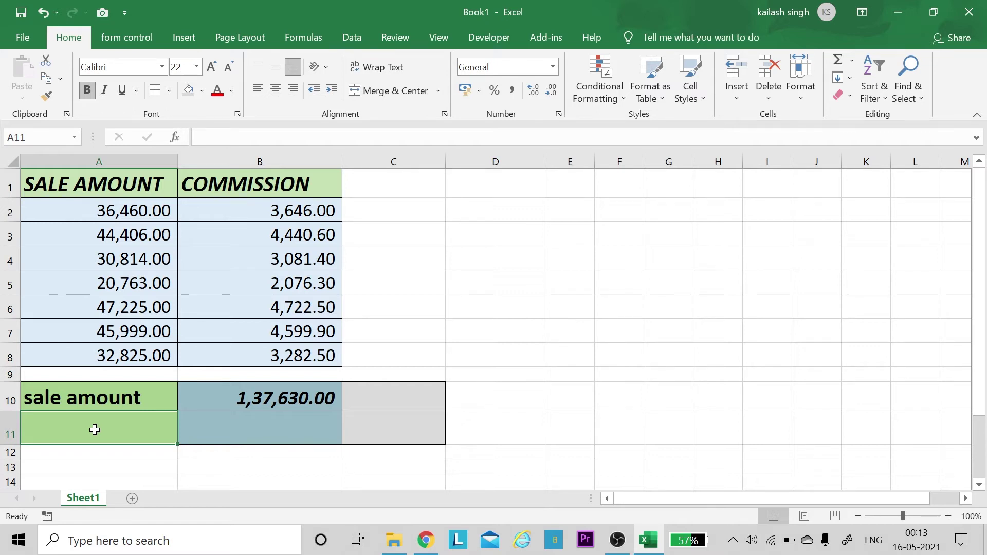
{"action": "type", "text": "commi"}
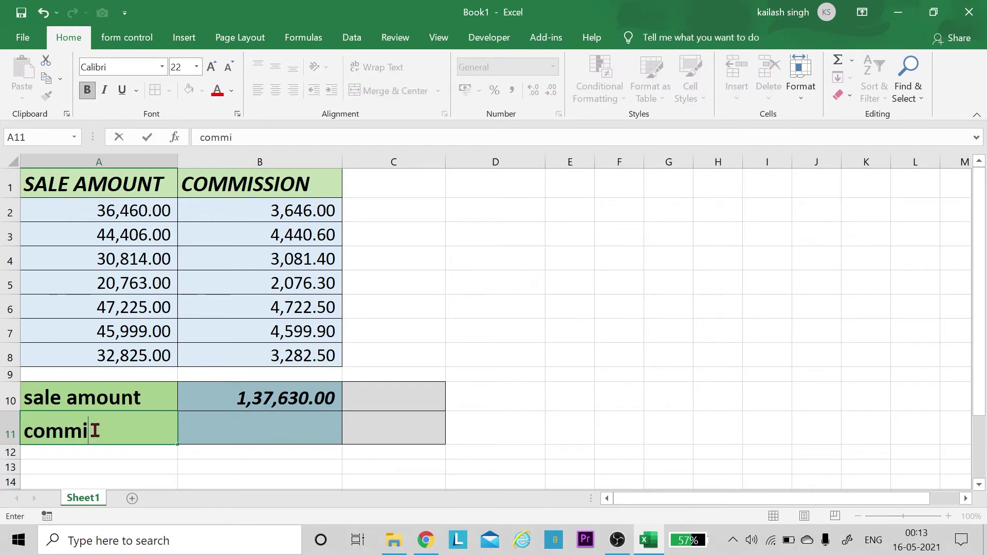
{"action": "type", "text": "ssion"}
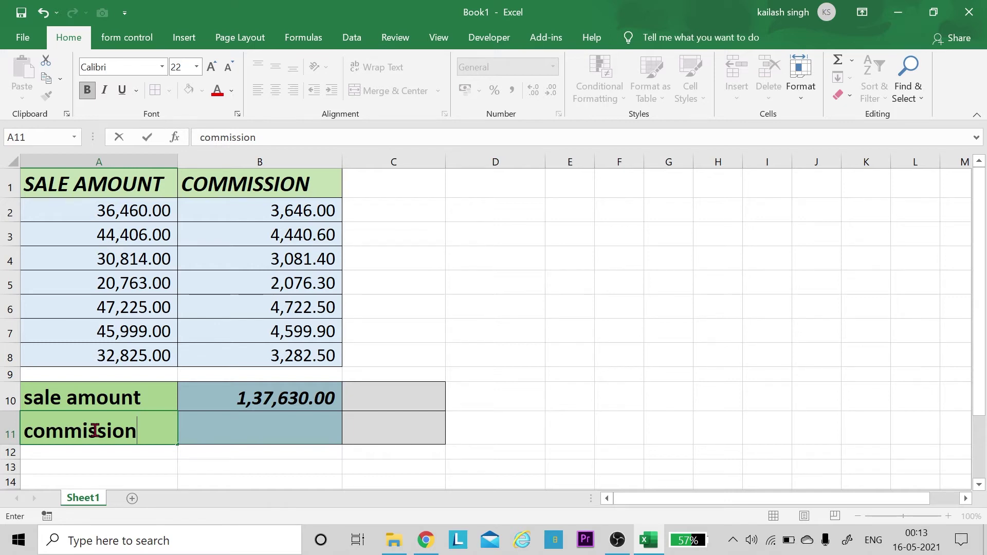
Step: In B11, total the commissions for sales above 40000 with the formula =SUMIF(A2:A8,">40000",B2:B8)
{"action": "left_click", "coordinate": [243, 435]}
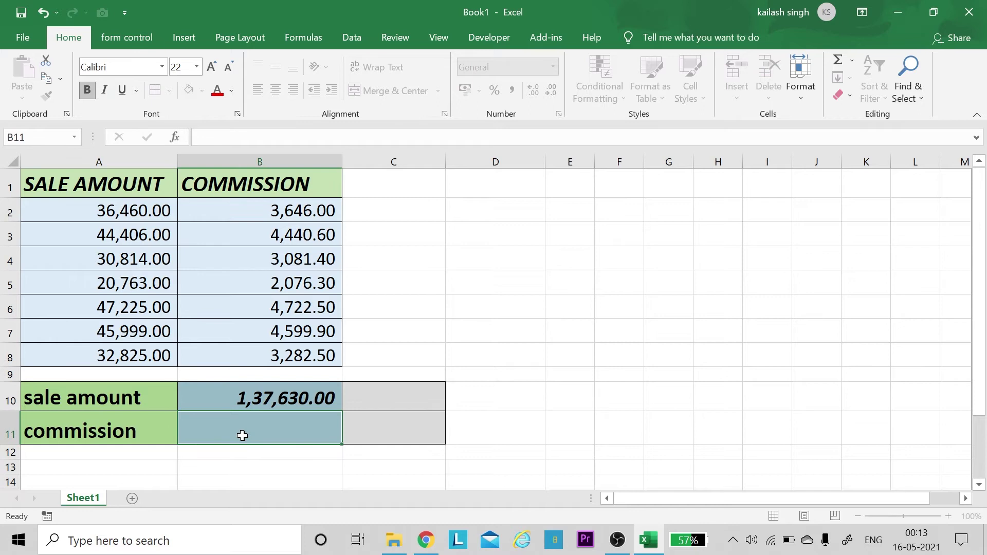
{"action": "type", "text": "=s"}
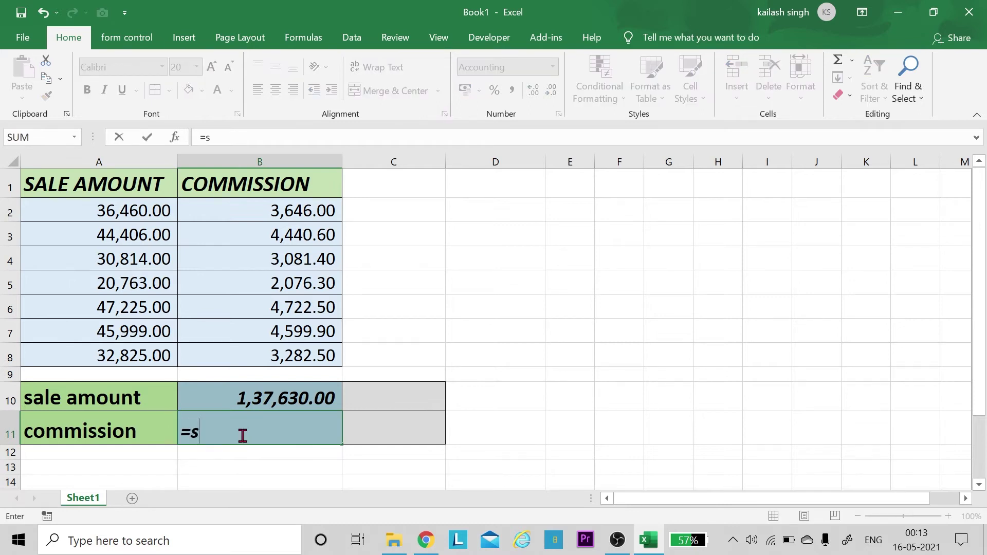
{"action": "type", "text": "umi"}
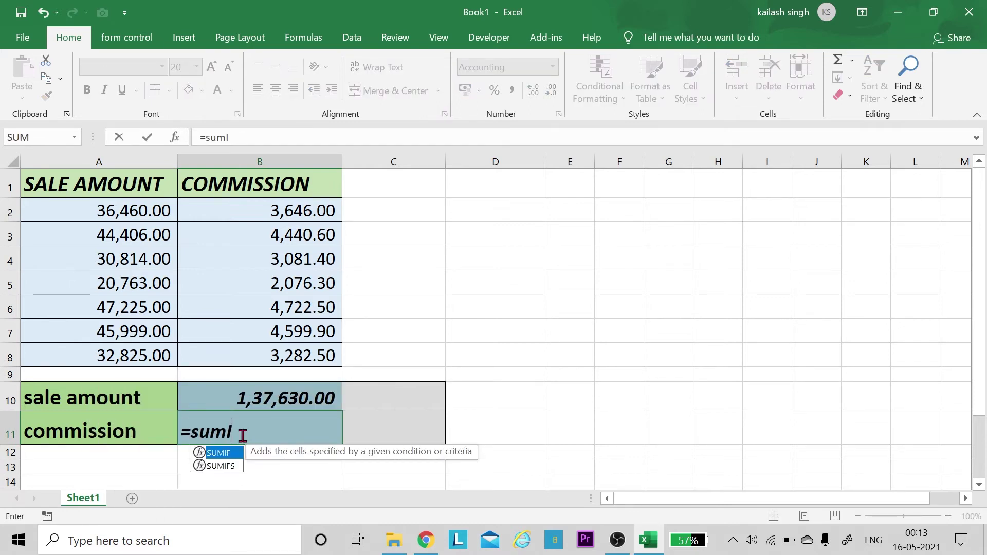
{"action": "type", "text": "f"}
{"action": "key", "text": "Tab"}
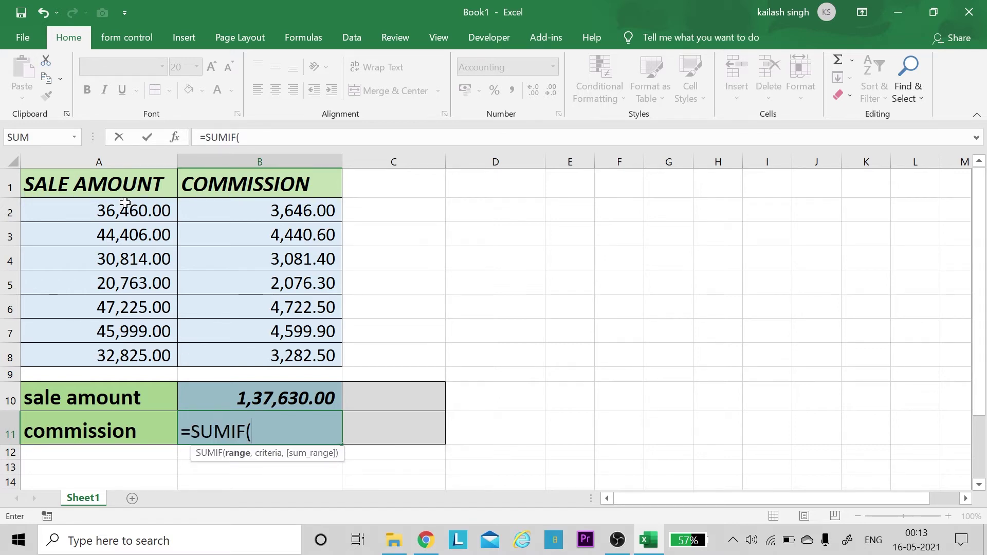
{"action": "left_click_drag", "start_coordinate": [124, 203], "coordinate": [117, 351]}
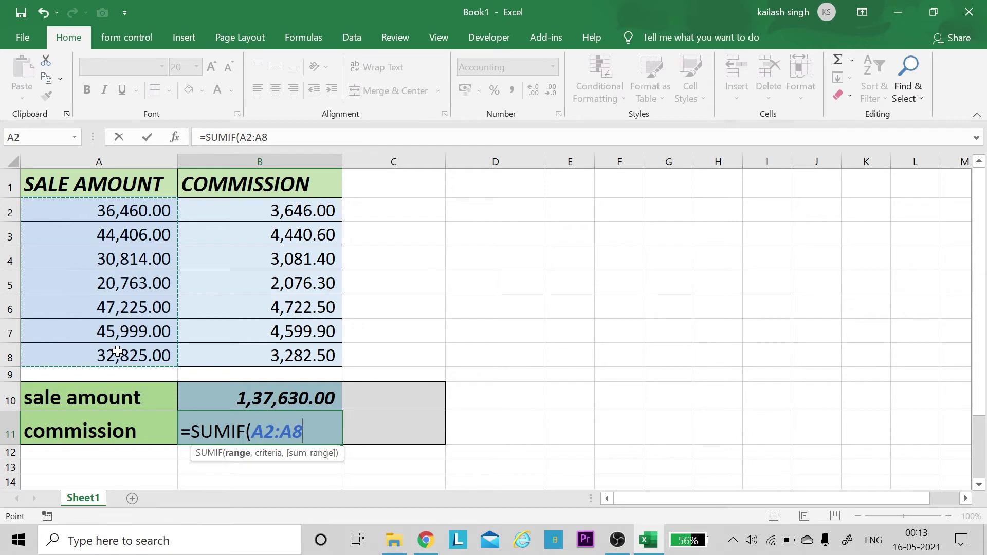
{"action": "type", "text": ",\""}
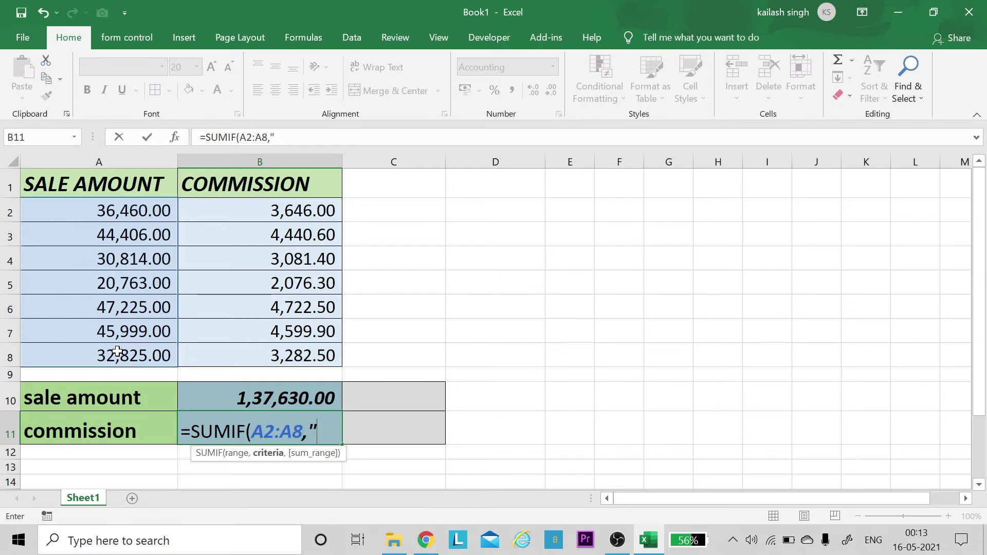
{"action": "type", "text": ">400"}
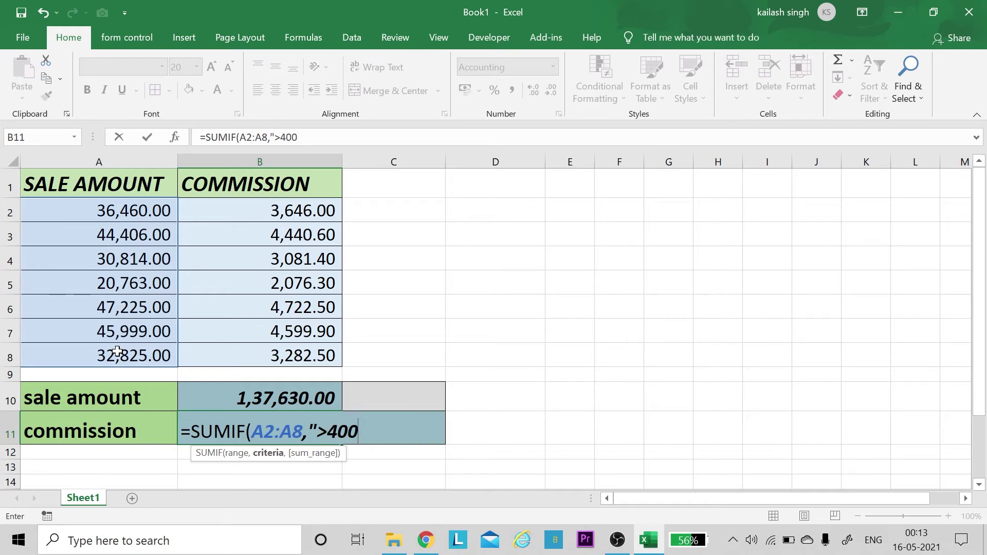
{"action": "type", "text": "00\","}
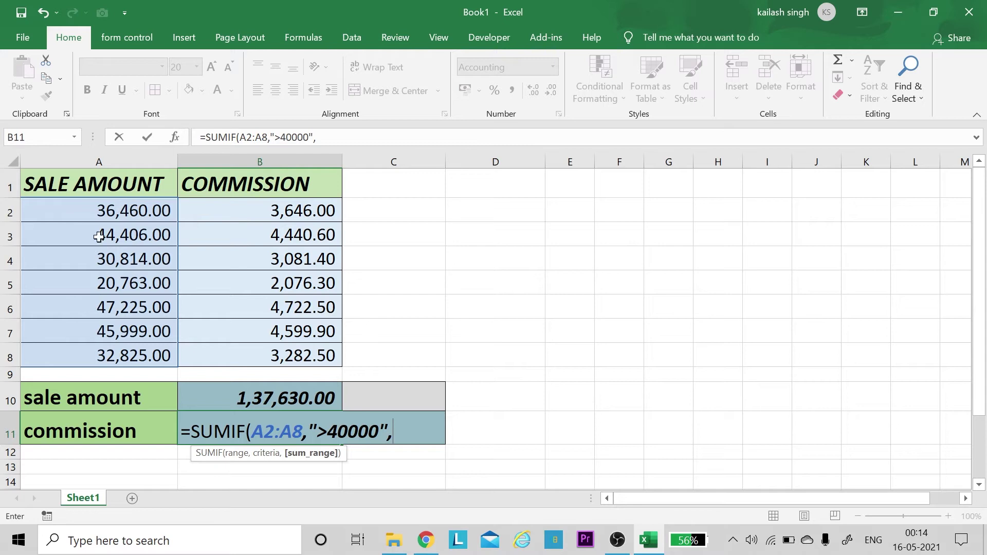
{"action": "left_click_drag", "start_coordinate": [254, 207], "coordinate": [247, 350]}
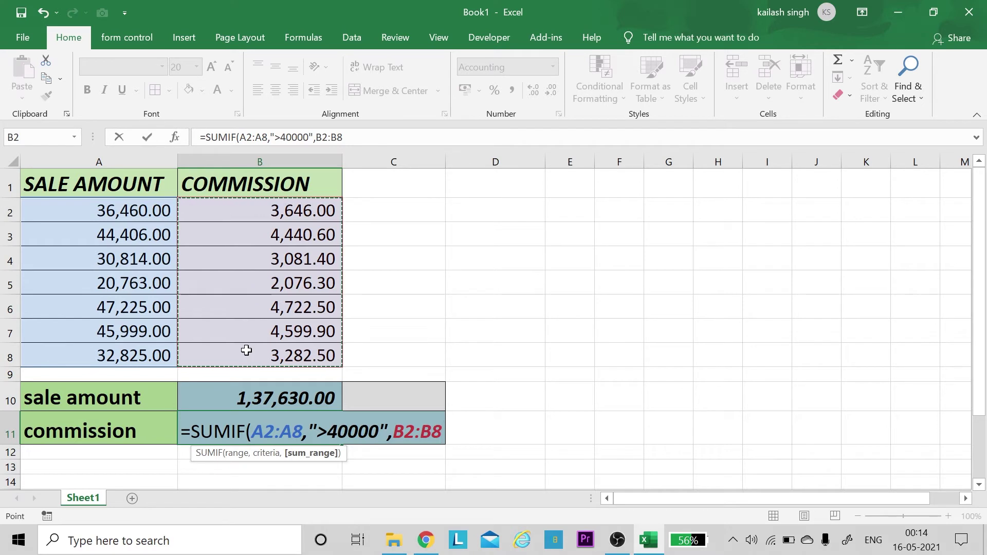
{"action": "type", "text": ")"}
{"action": "key", "text": "ctrl+Return"}
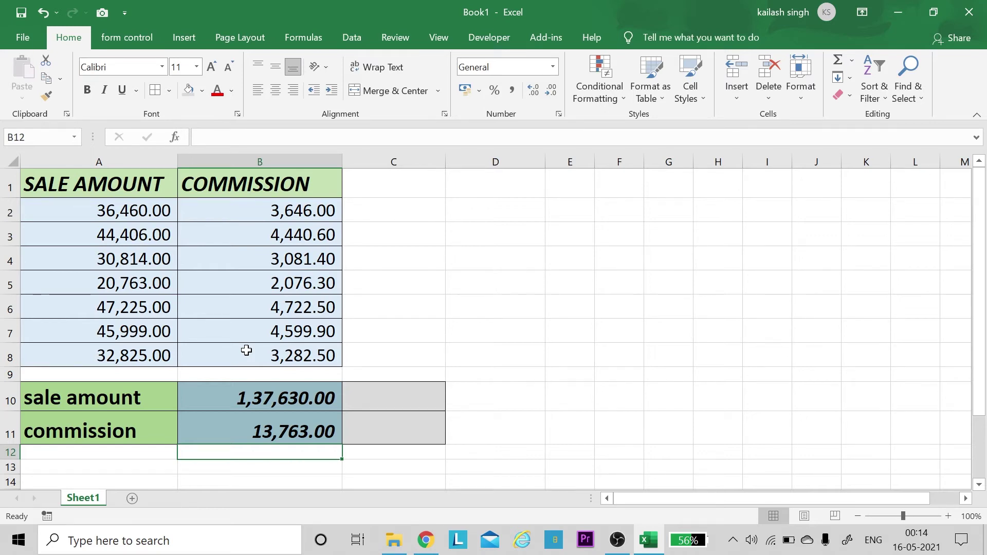
Step: In C10, total the sale amounts whose commission is below 4000 with the formula =SUMIF(B2:B8,"<4000",A2:A8)
{"action": "left_click", "coordinate": [378, 403]}
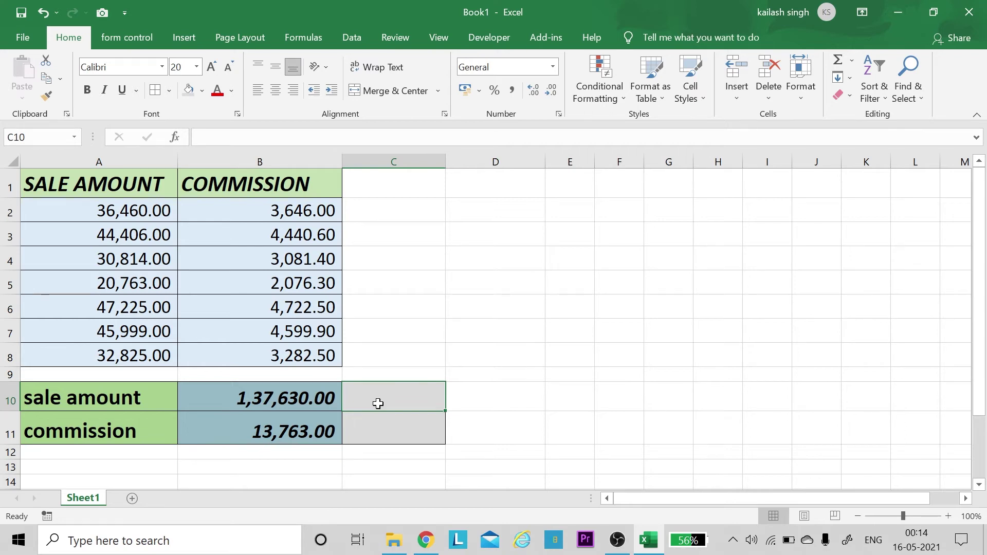
{"action": "type", "text": "="}
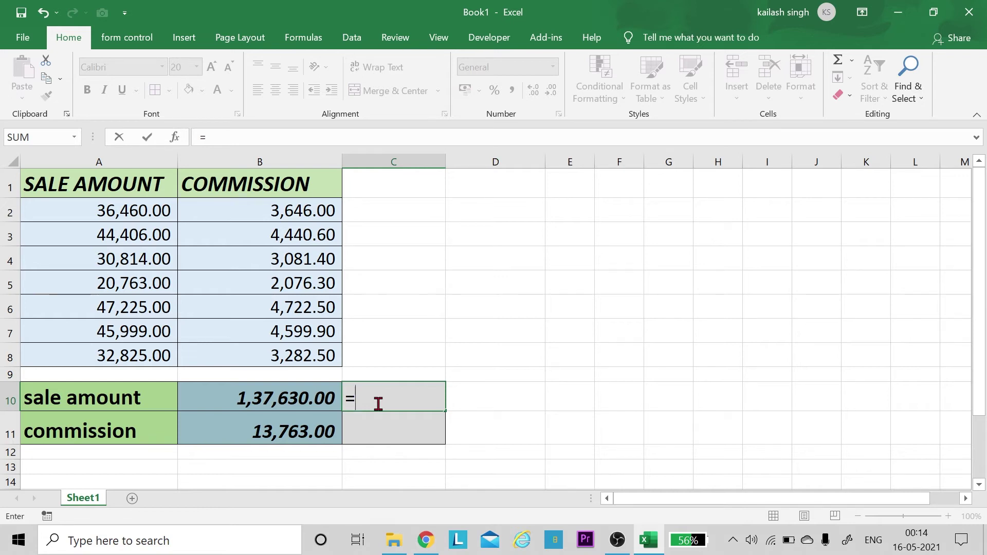
{"action": "type", "text": "sumi"}
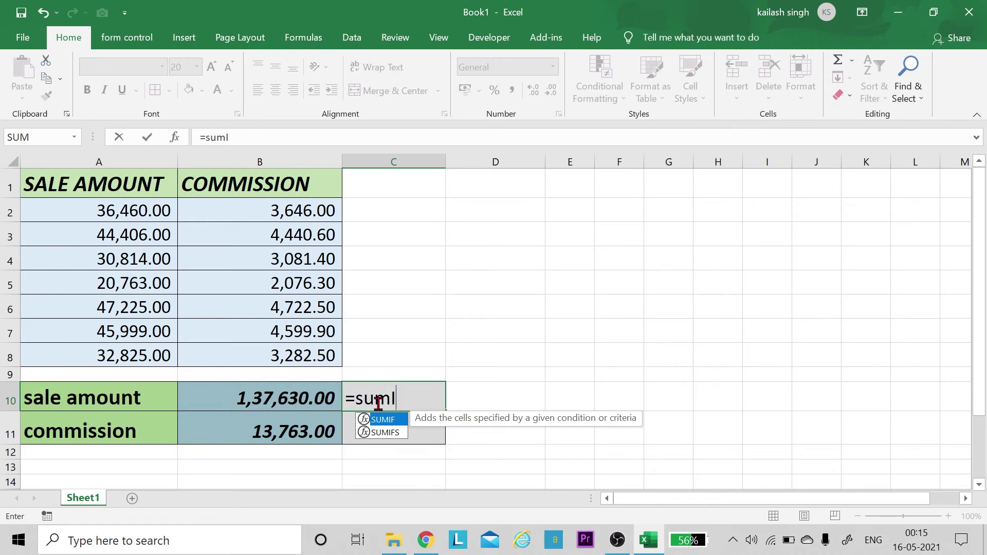
{"action": "key", "text": "Tab"}
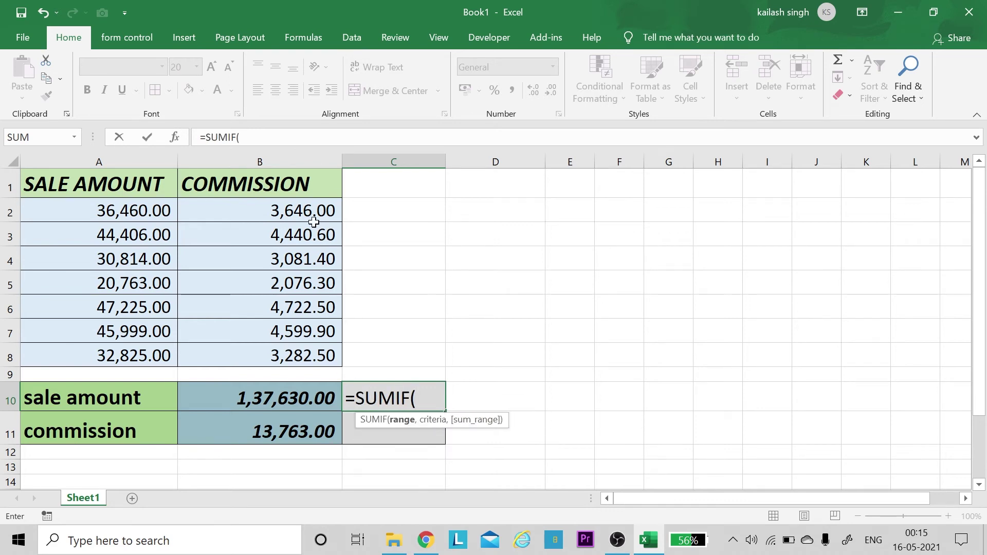
{"action": "left_click_drag", "start_coordinate": [302, 210], "coordinate": [293, 351]}
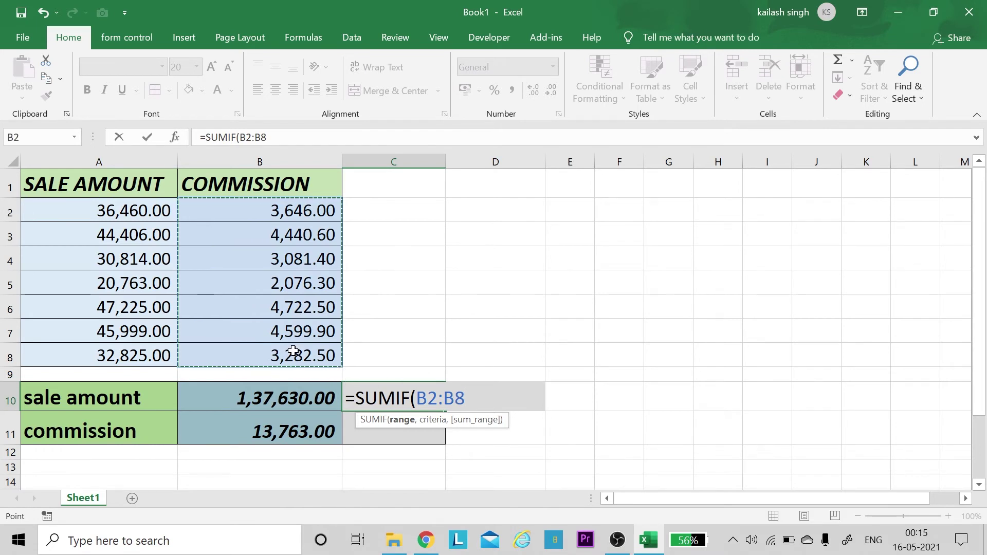
{"action": "type", "text": ",\"\""}
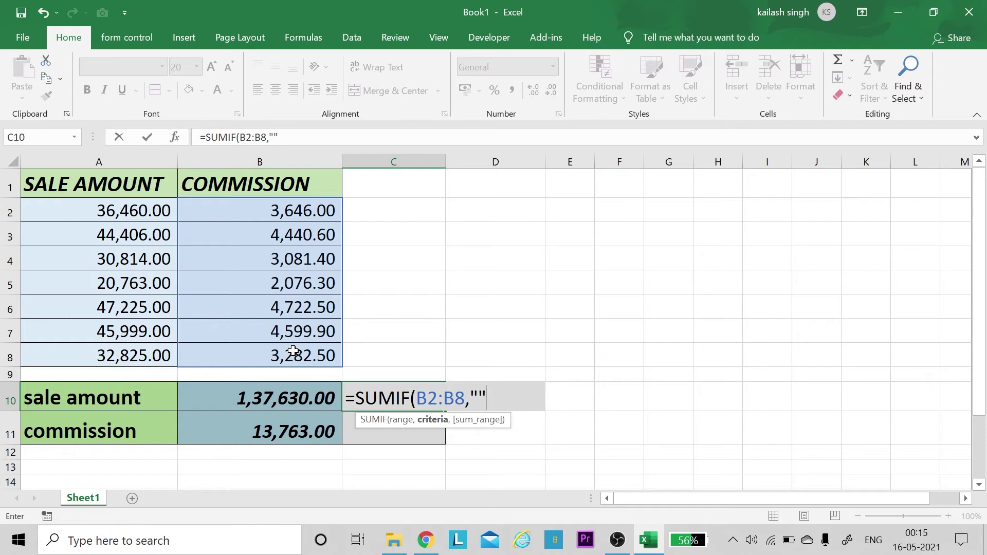
{"action": "key", "text": "BackSpace"}
{"action": "type", "text": "<400"}
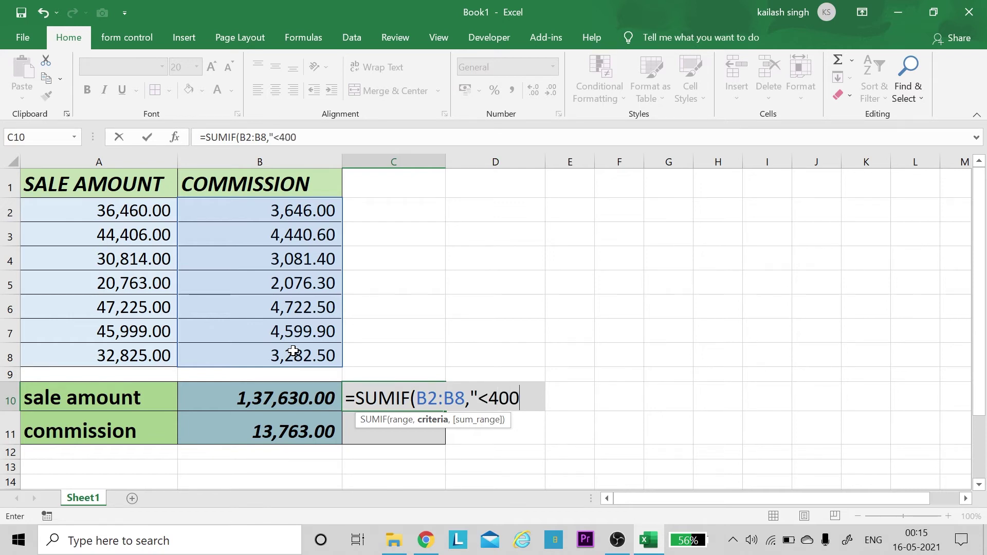
{"action": "type", "text": "0\","}
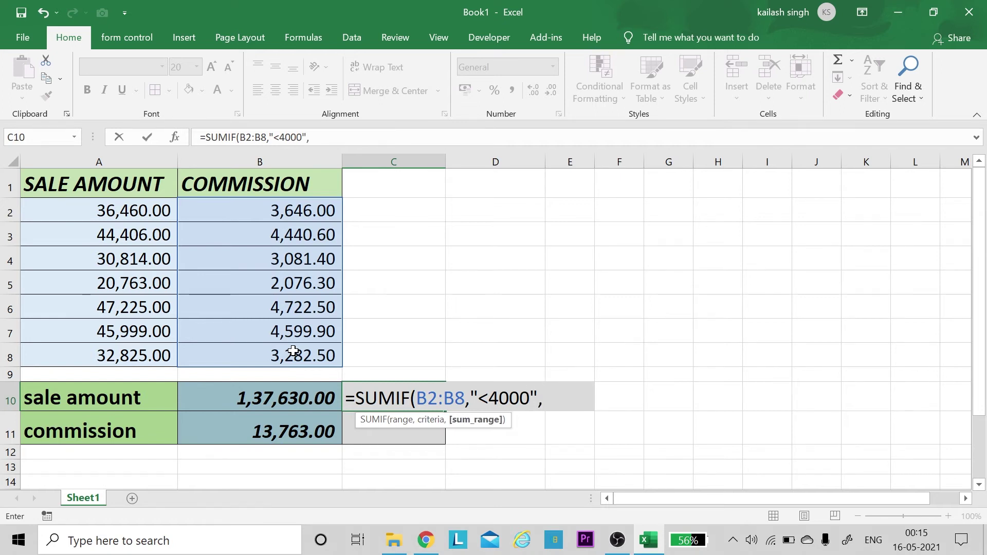
{"action": "left_click_drag", "start_coordinate": [105, 211], "coordinate": [111, 355]}
{"action": "key", "text": "Return"}
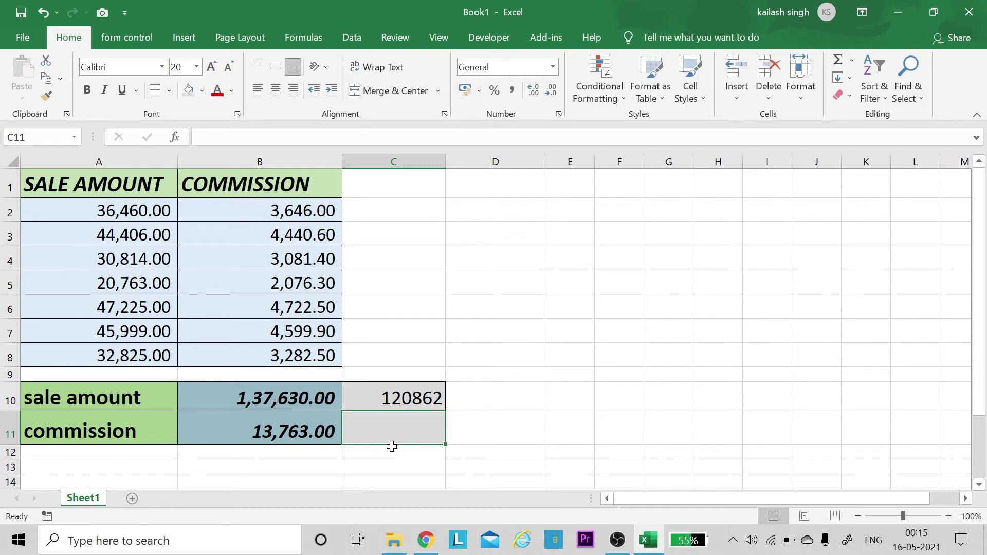
Step: In C11, total the commissions below 3000 with the formula =SUMIF(B2:B8,"<3000")
{"action": "type", "text": "="}
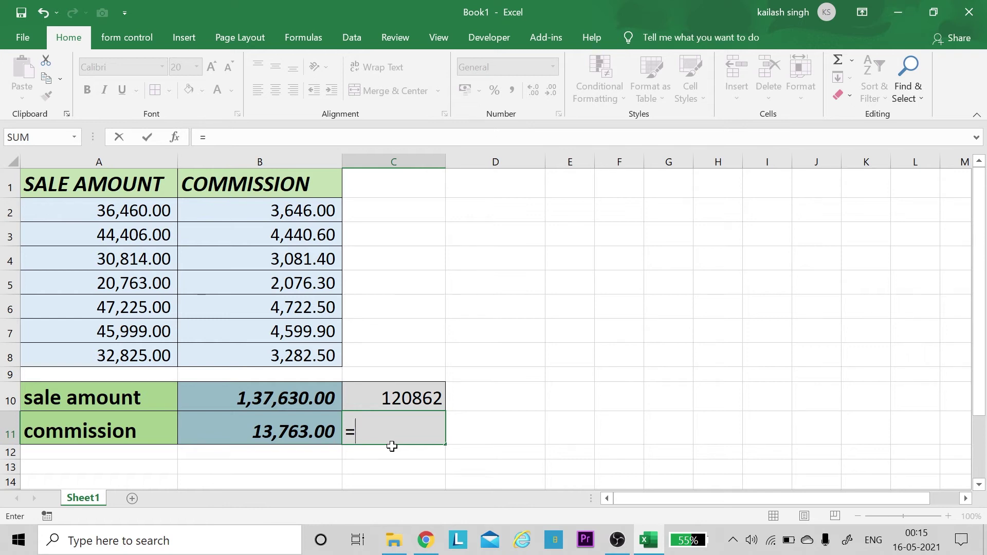
{"action": "type", "text": "sumi"}
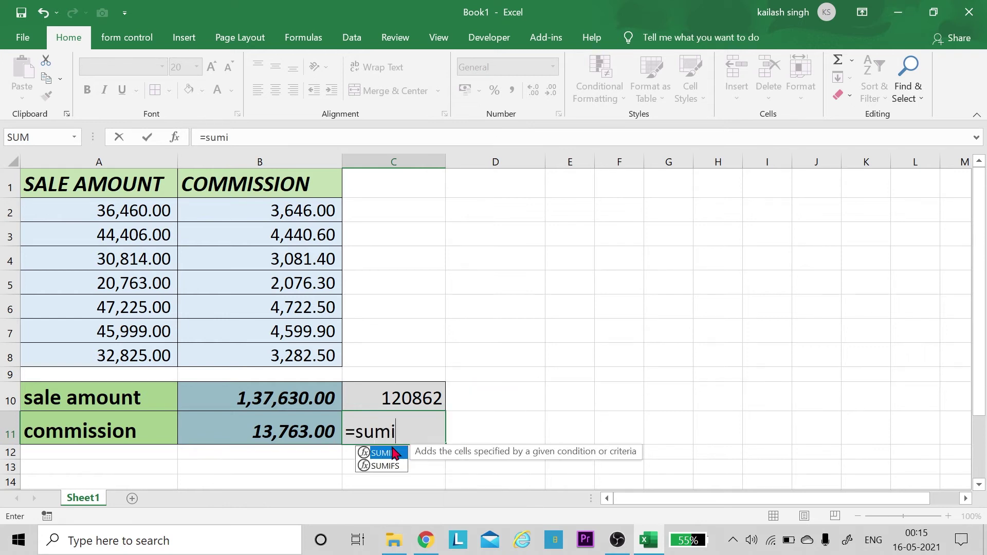
{"action": "type", "text": "f("}
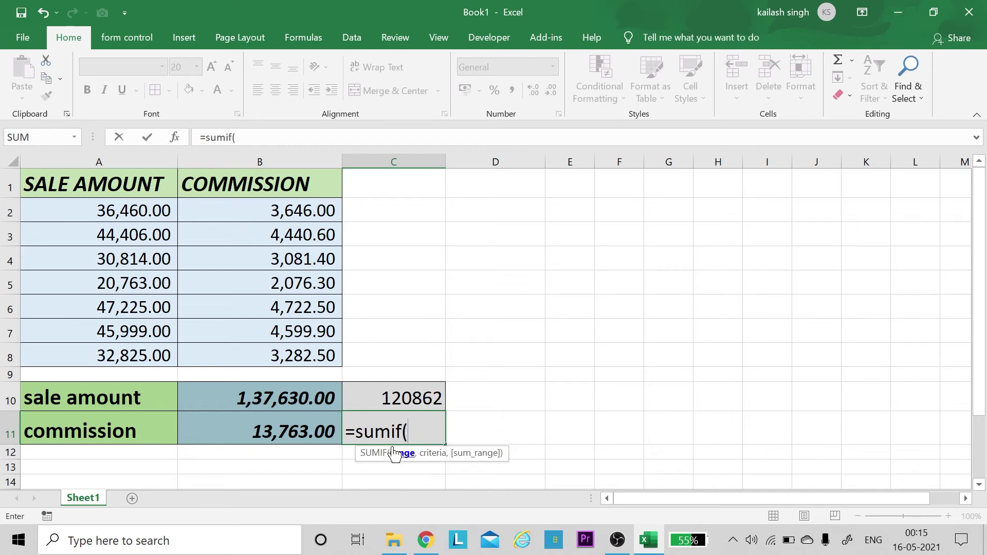
{"action": "left_click_drag", "start_coordinate": [307, 214], "coordinate": [300, 355]}
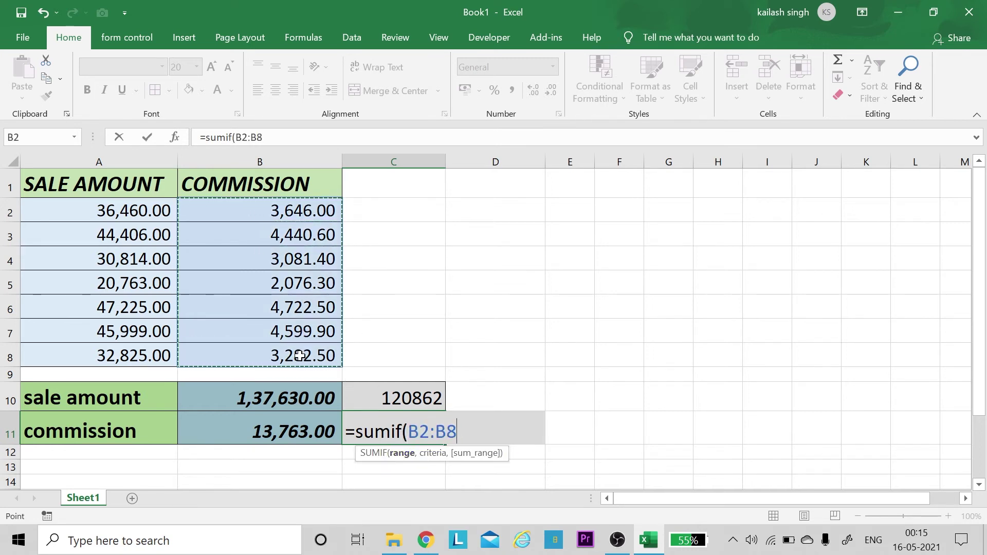
{"action": "type", "text": ",\""}
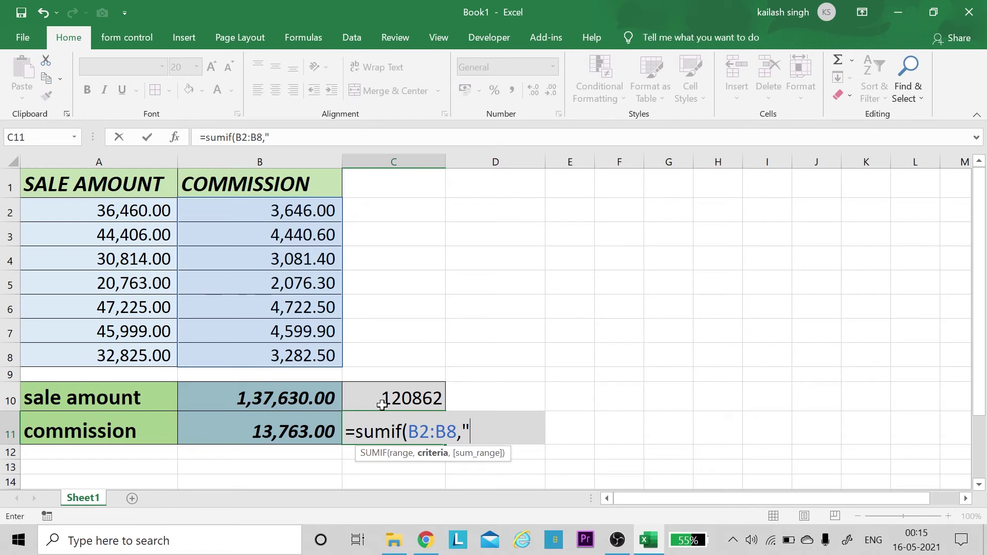
{"action": "type", "text": "<3000\""}
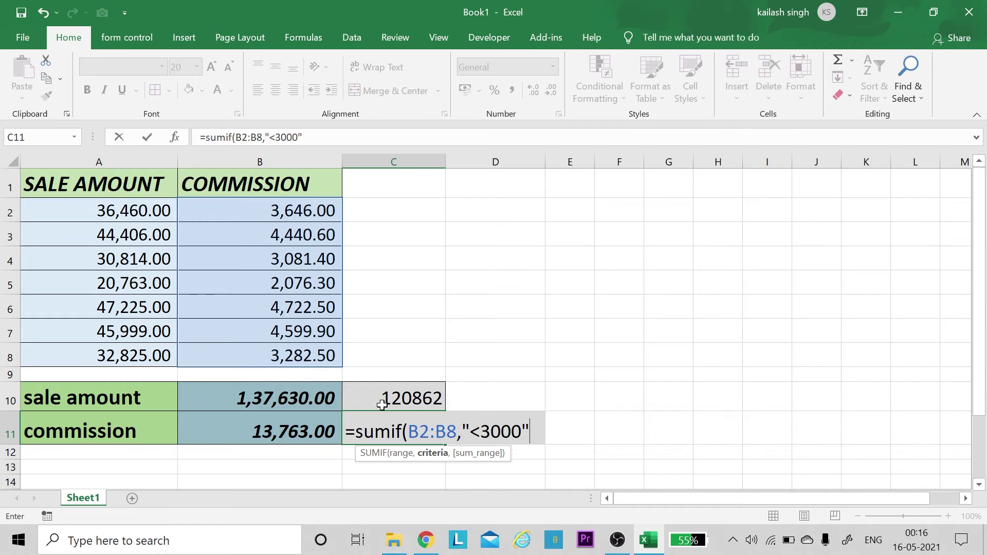
{"action": "type", "text": ")"}
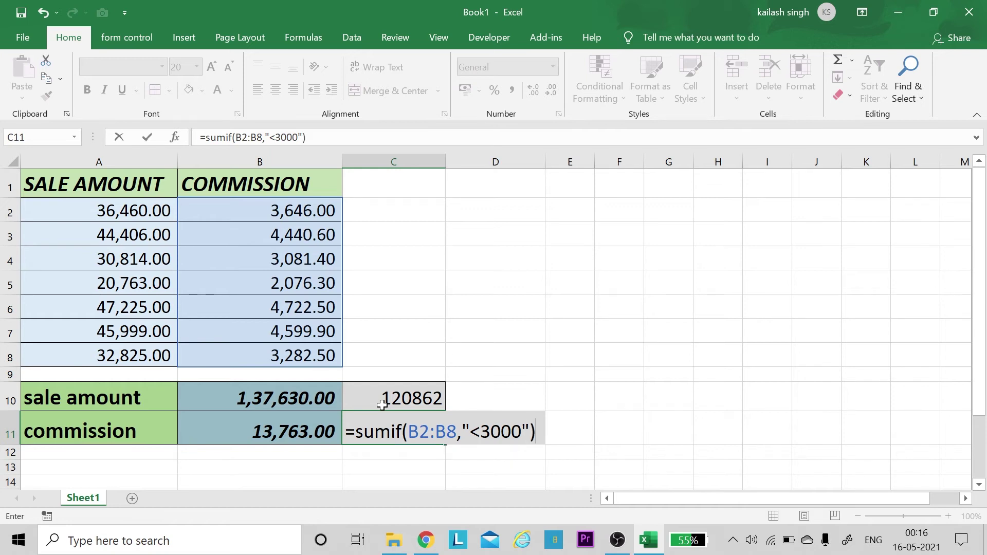
{"action": "key", "text": "Return"}
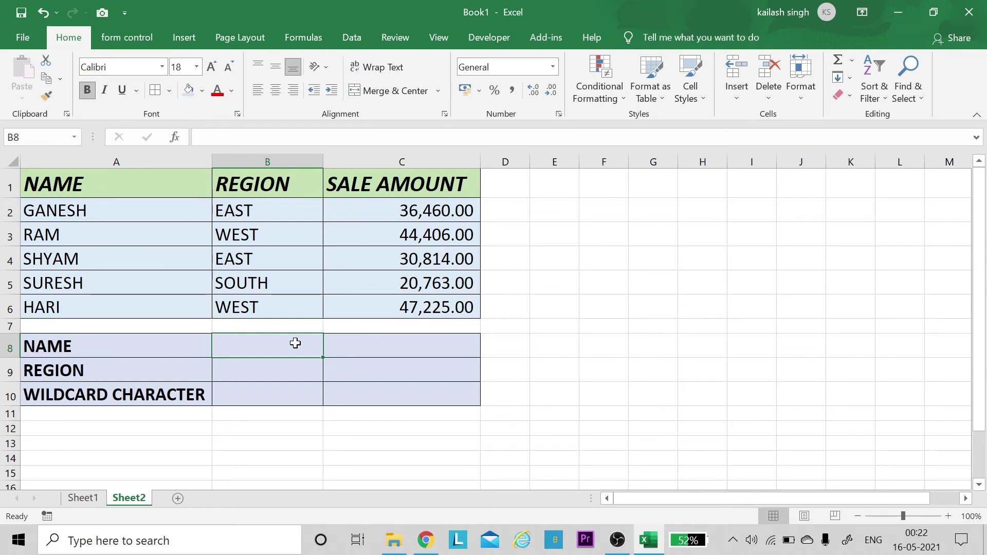
Step: In B8 of Sheet2, use SUMIF with range A2:A6, the salesperson's name from A4 as criterion, and sum range C2:C6, and check it against row 4
{"action": "type", "text": "=SU"}
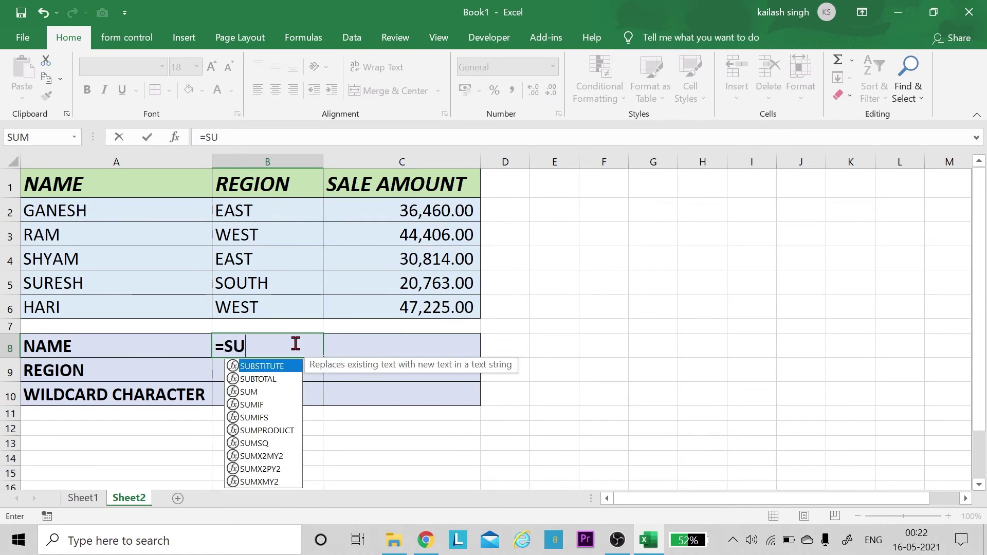
{"action": "type", "text": "MIF("}
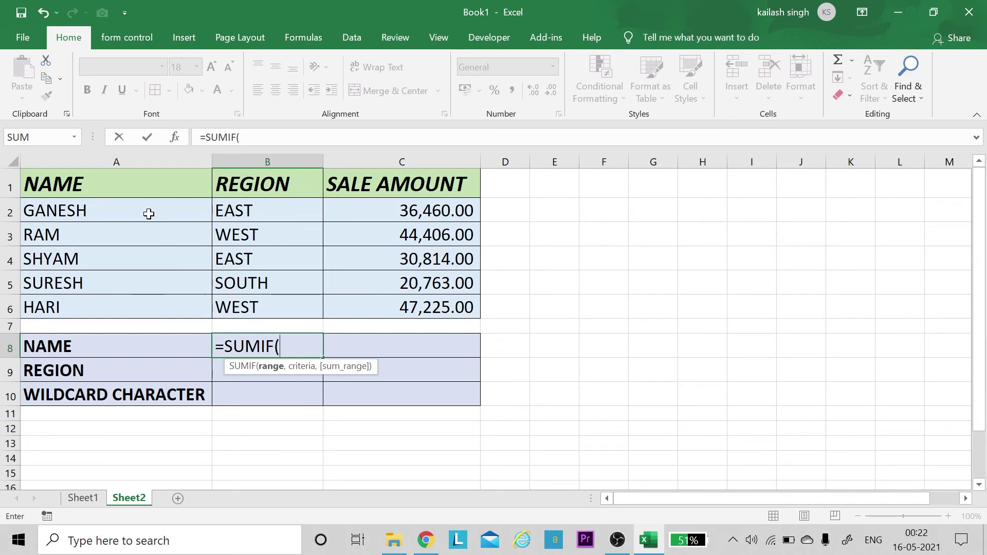
{"action": "left_click_drag", "start_coordinate": [129, 209], "coordinate": [110, 301]}
{"action": "type", "text": ","}
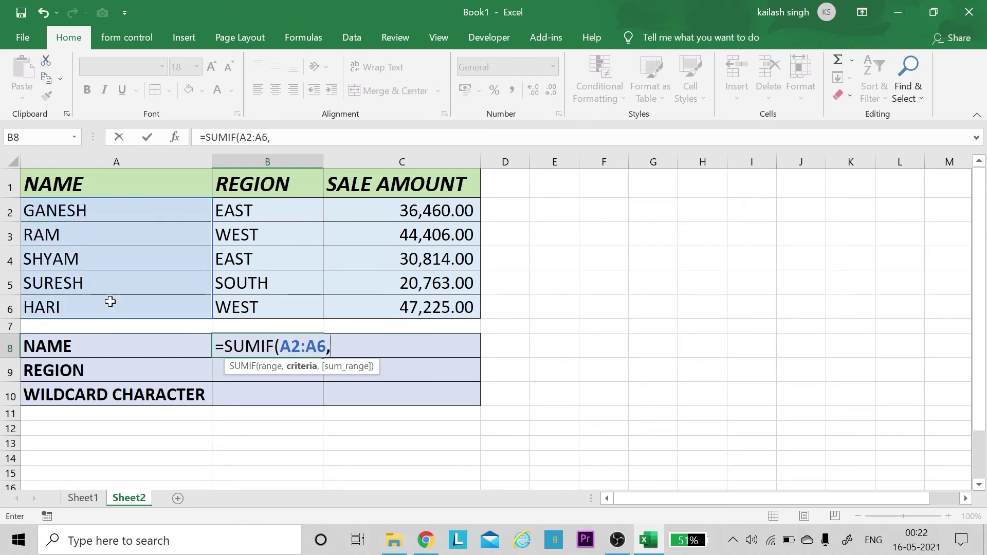
{"action": "type", "text": "\"SHYAM"}
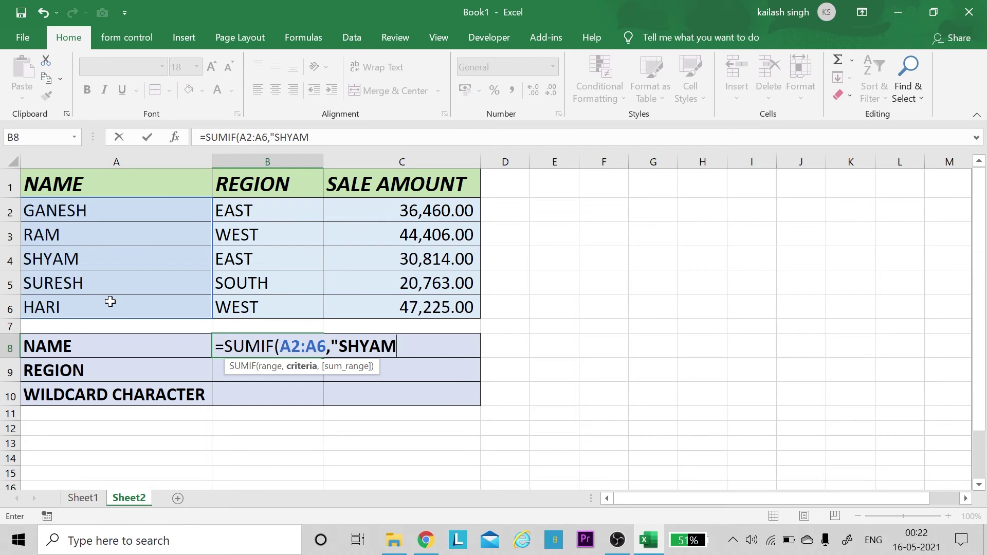
{"action": "type", "text": "\","}
{"action": "left_click_drag", "start_coordinate": [404, 211], "coordinate": [400, 311]}
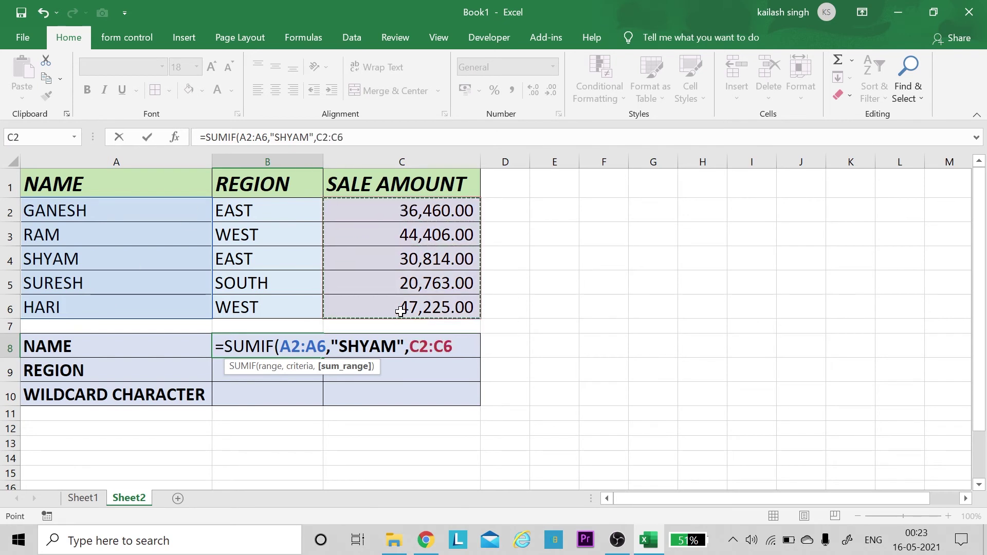
{"action": "type", "text": ")"}
{"action": "key", "text": "Return"}
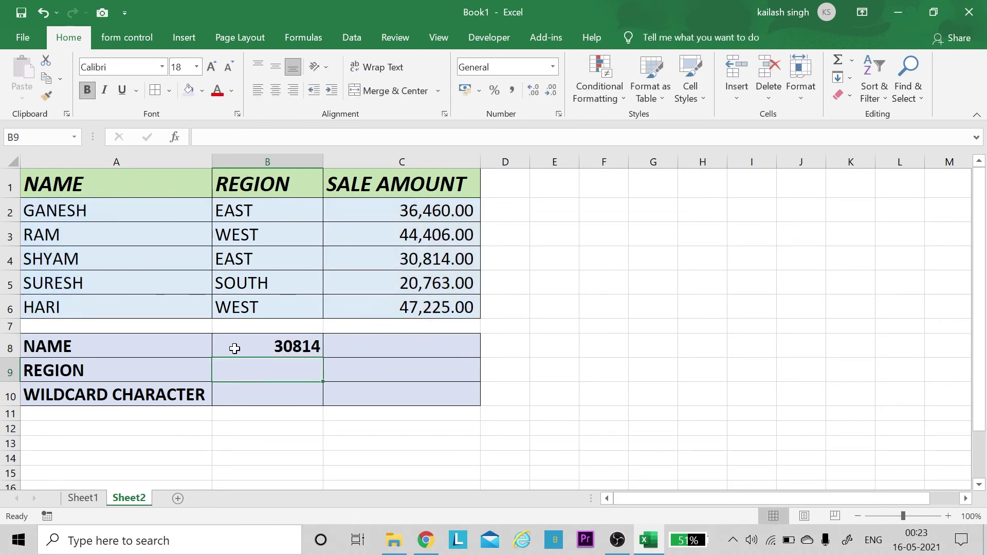
{"action": "left_click", "coordinate": [266, 344]}
{"action": "left_click", "coordinate": [88, 259]}
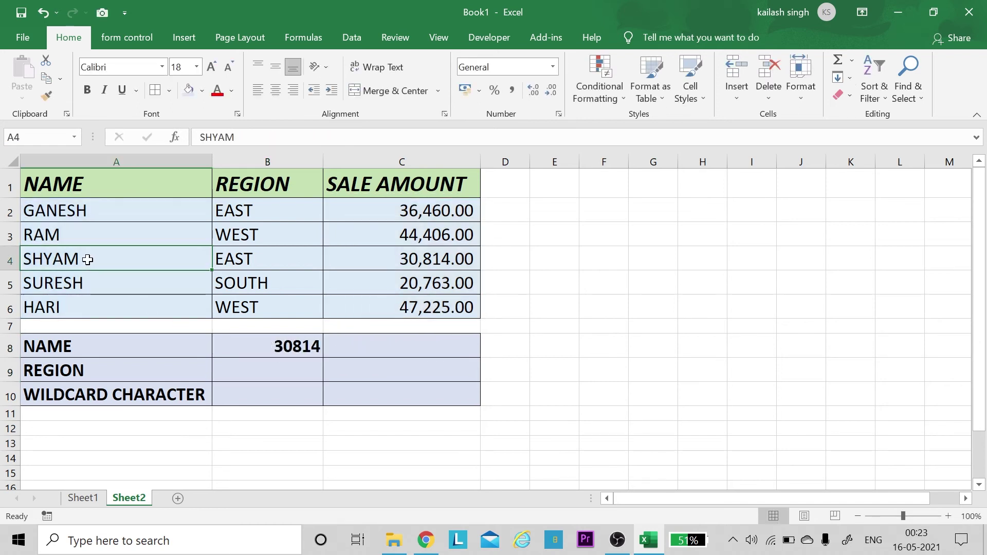
{"action": "left_click", "coordinate": [402, 268]}
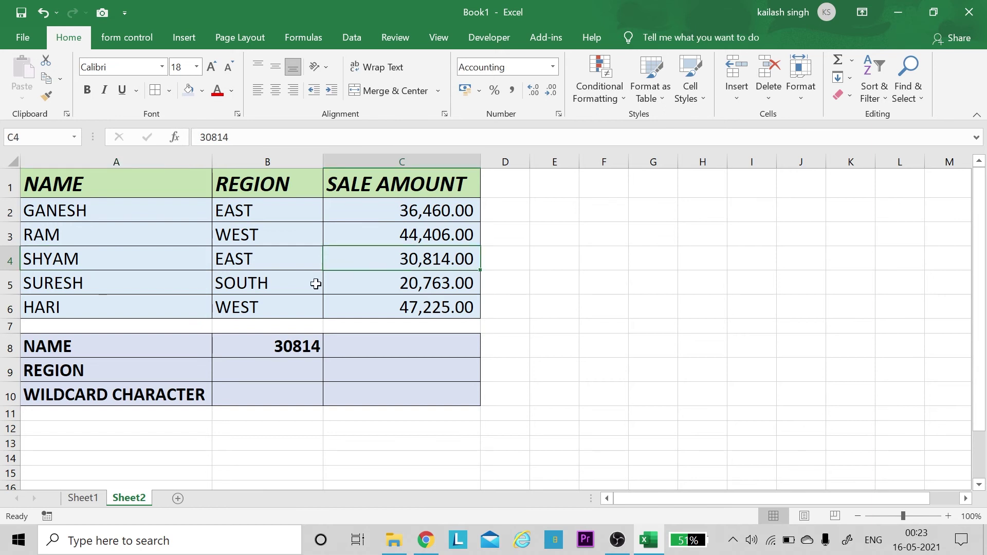
Step: In B9, total the sale amounts for the WEST region with the formula =SUMIF(B2:B6,"WEST",C2:C6)
{"action": "left_click", "coordinate": [270, 376]}
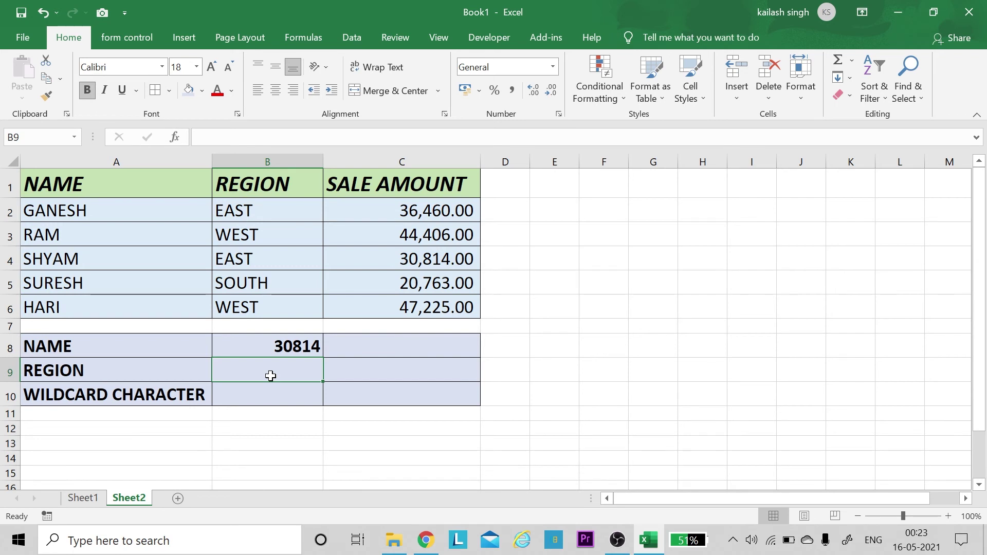
{"action": "type", "text": "=S"}
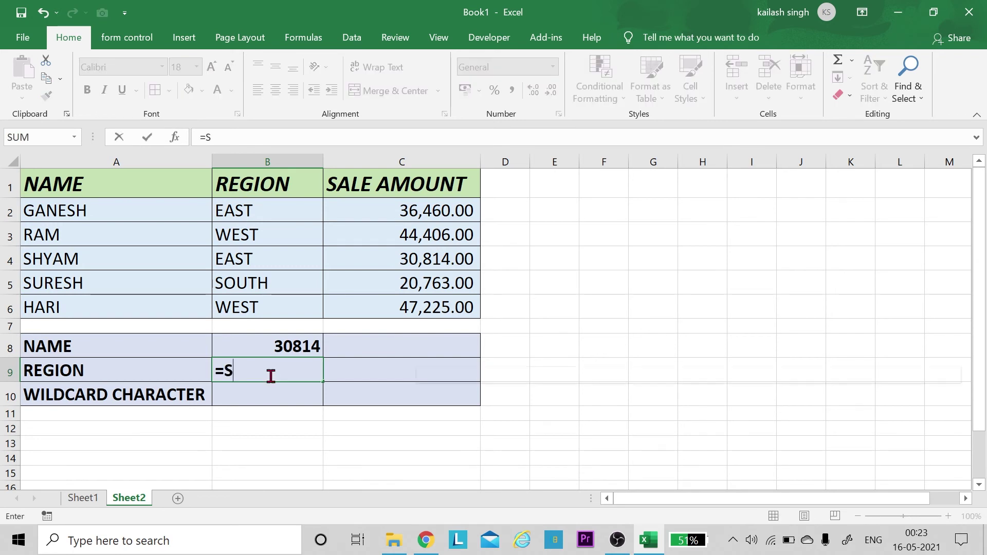
{"action": "type", "text": "UMIF("}
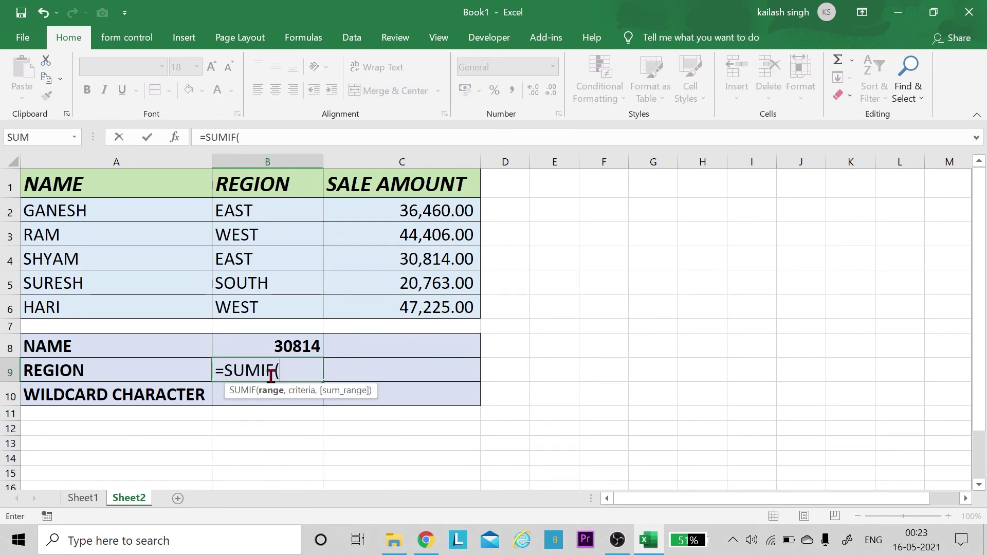
{"action": "left_click_drag", "start_coordinate": [258, 211], "coordinate": [251, 303]}
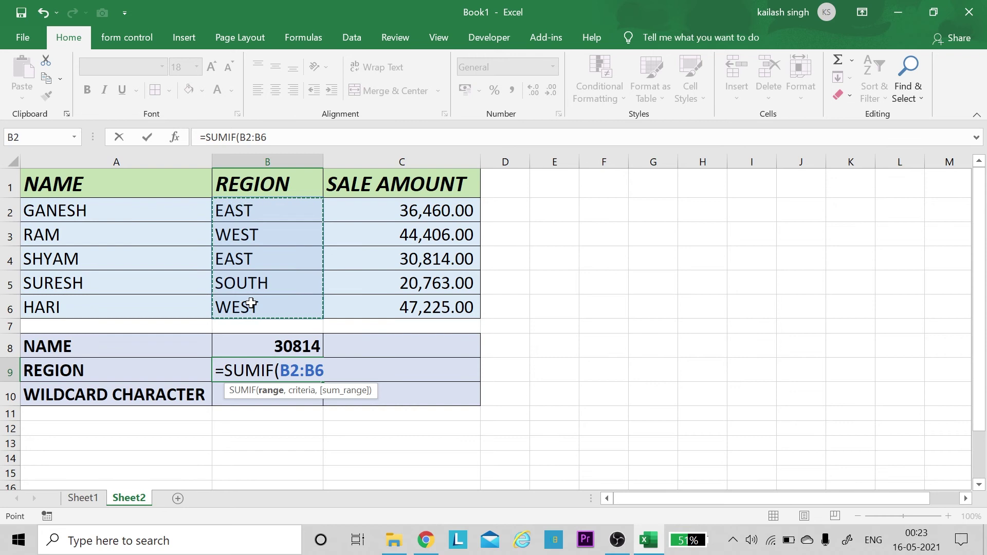
{"action": "type", "text": ","}
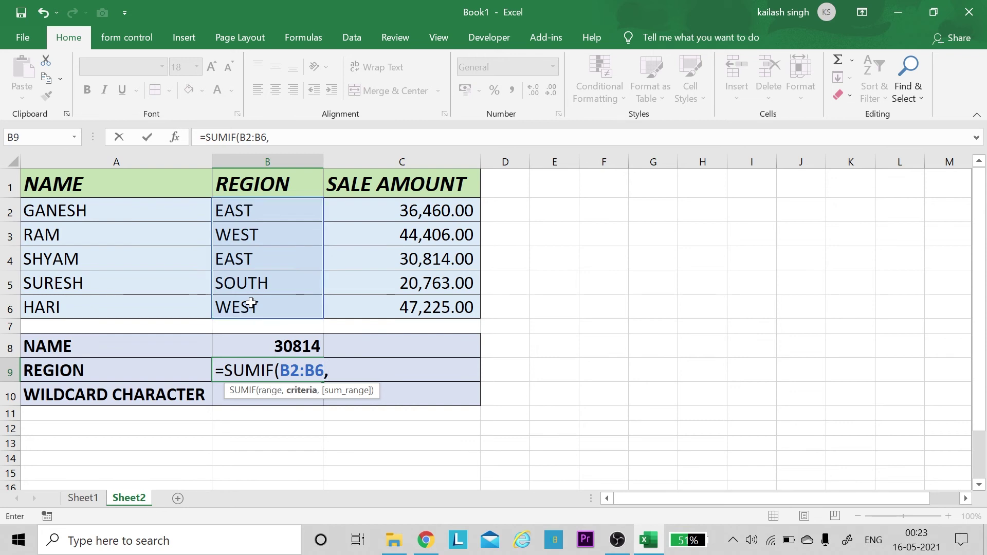
{"action": "type", "text": "\""}
{"action": "type", "text": "WEST\","}
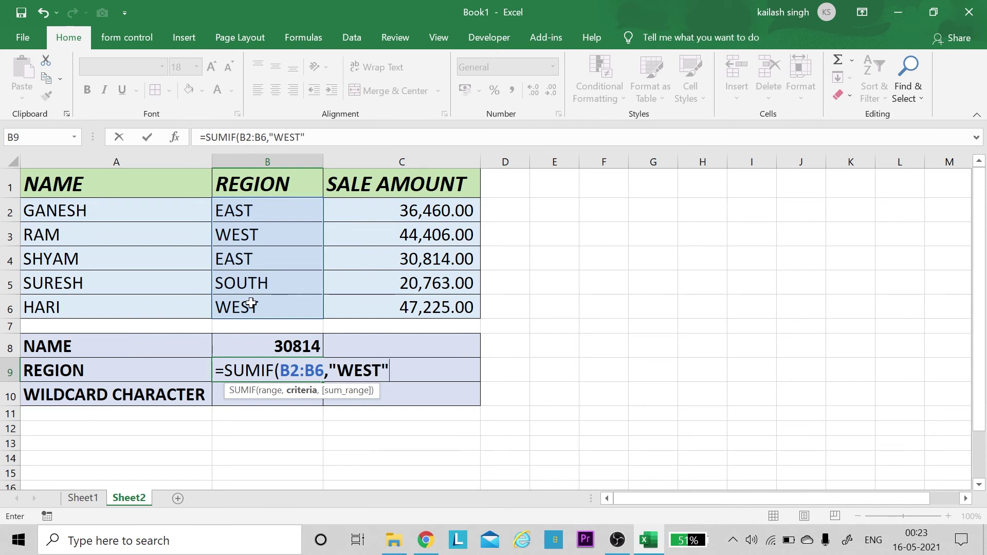
{"action": "left_click_drag", "start_coordinate": [404, 213], "coordinate": [415, 312]}
{"action": "type", "text": ")"}
{"action": "key", "text": "Return"}
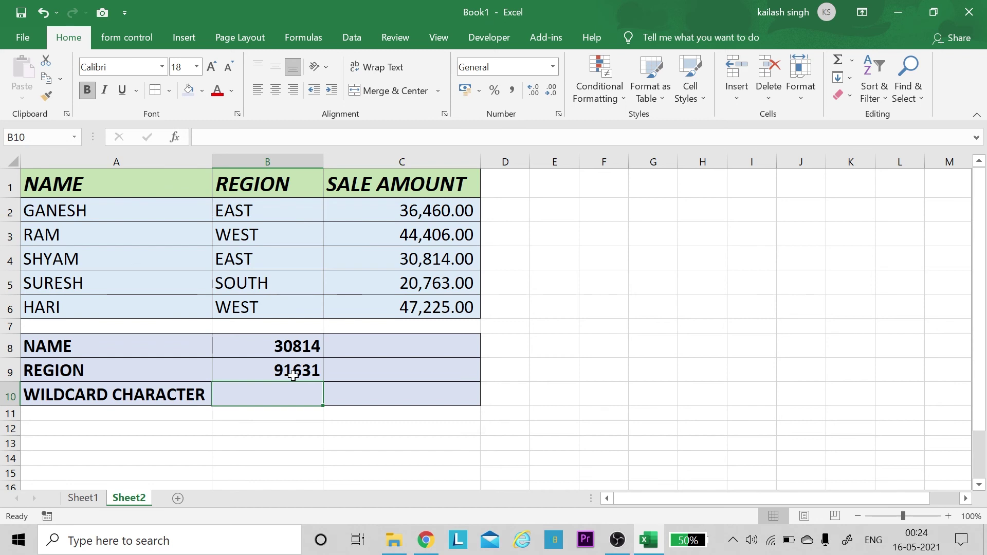
Step: In B10, total the sale amounts for regions ending in ST with the wildcard formula =SUMIF(B2:B6,"*ST",C2:C6)
{"action": "type", "text": "=SUMIF("}
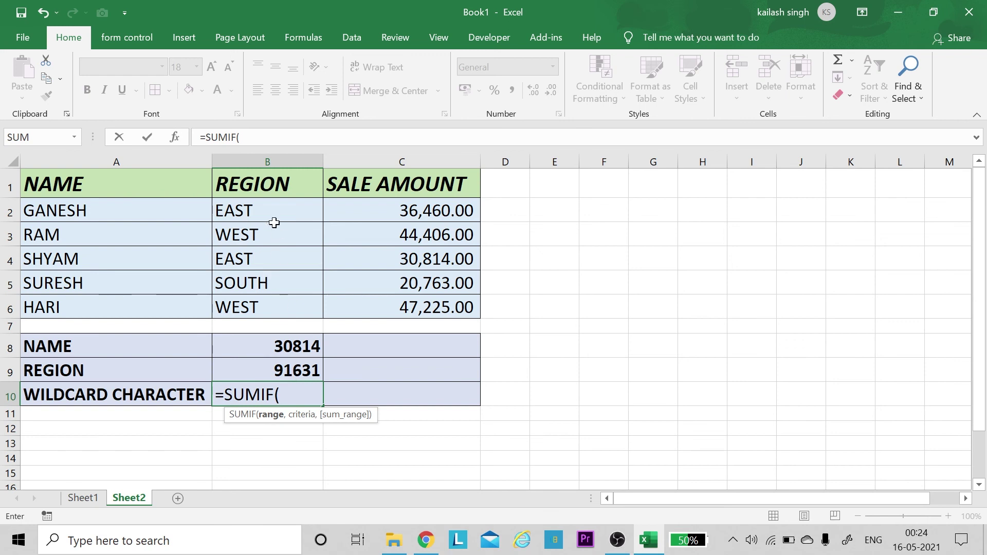
{"action": "left_click_drag", "start_coordinate": [273, 220], "coordinate": [265, 301]}
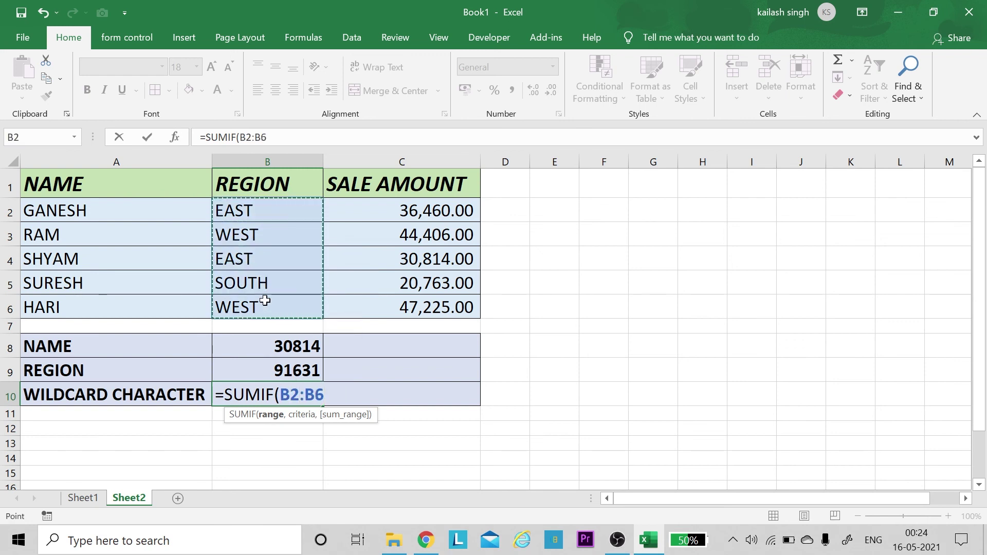
{"action": "type", "text": ","}
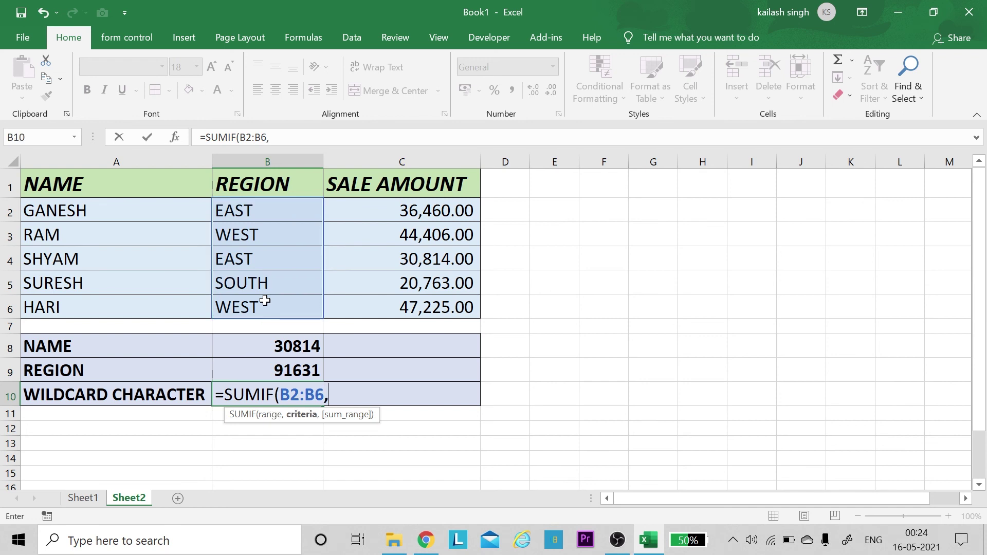
{"action": "type", "text": "\""}
{"action": "type", "text": "*"}
{"action": "type", "text": "ST"}
{"action": "type", "text": "\""}
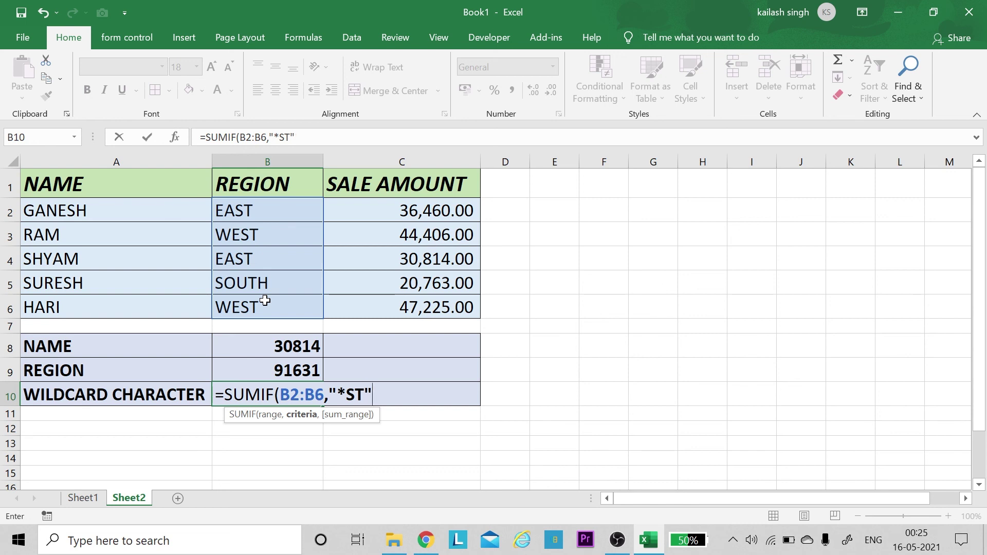
{"action": "type", "text": ","}
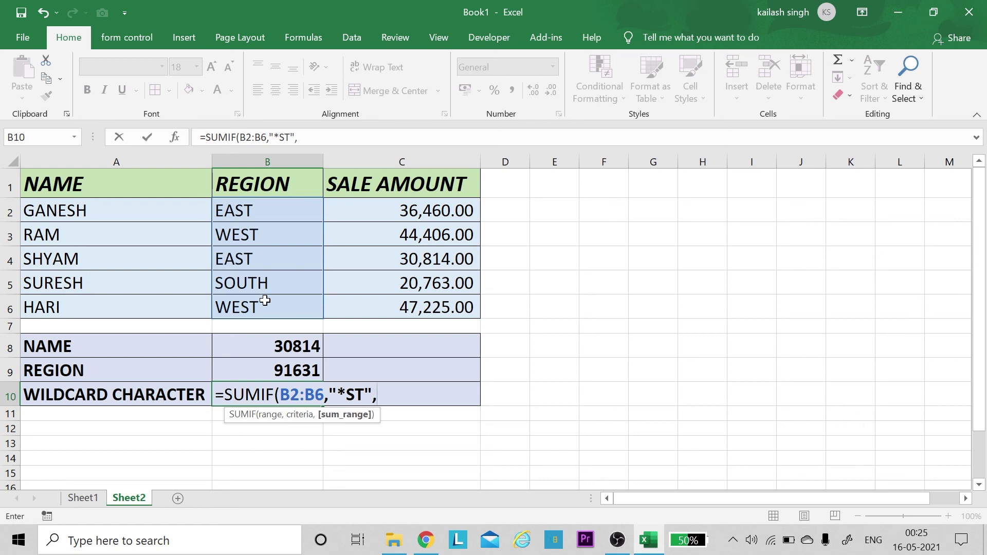
{"action": "left_click_drag", "start_coordinate": [410, 206], "coordinate": [402, 319]}
{"action": "type", "text": ")"}
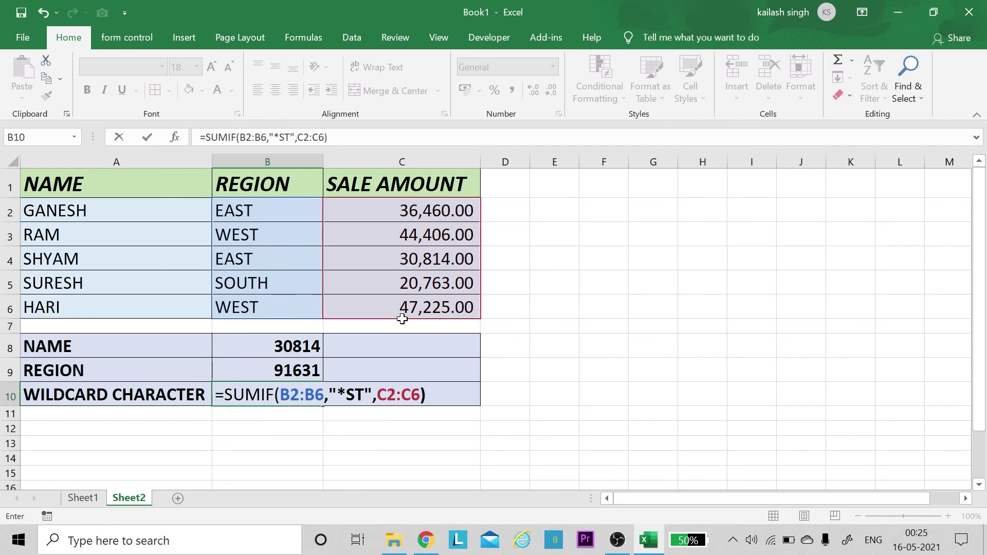
{"action": "key", "text": "Return"}
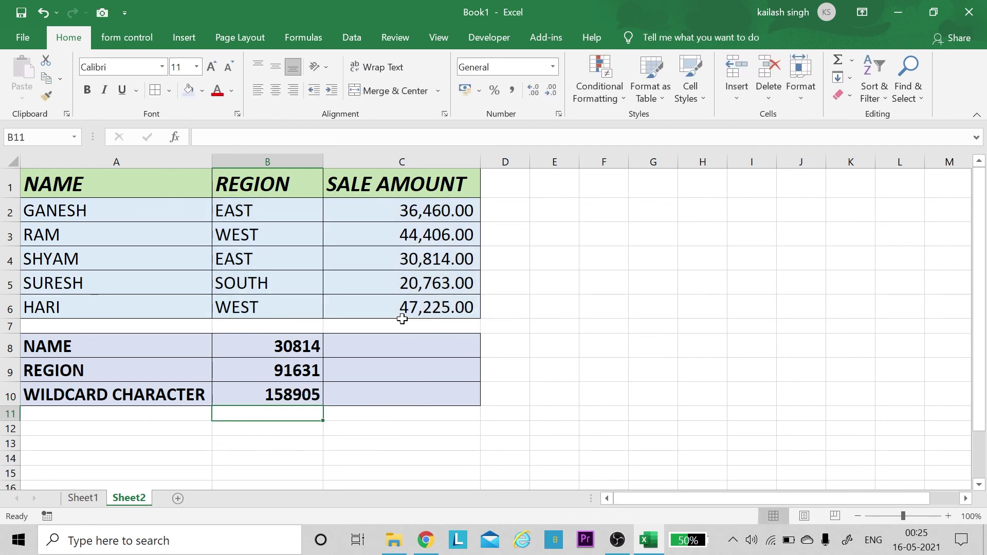